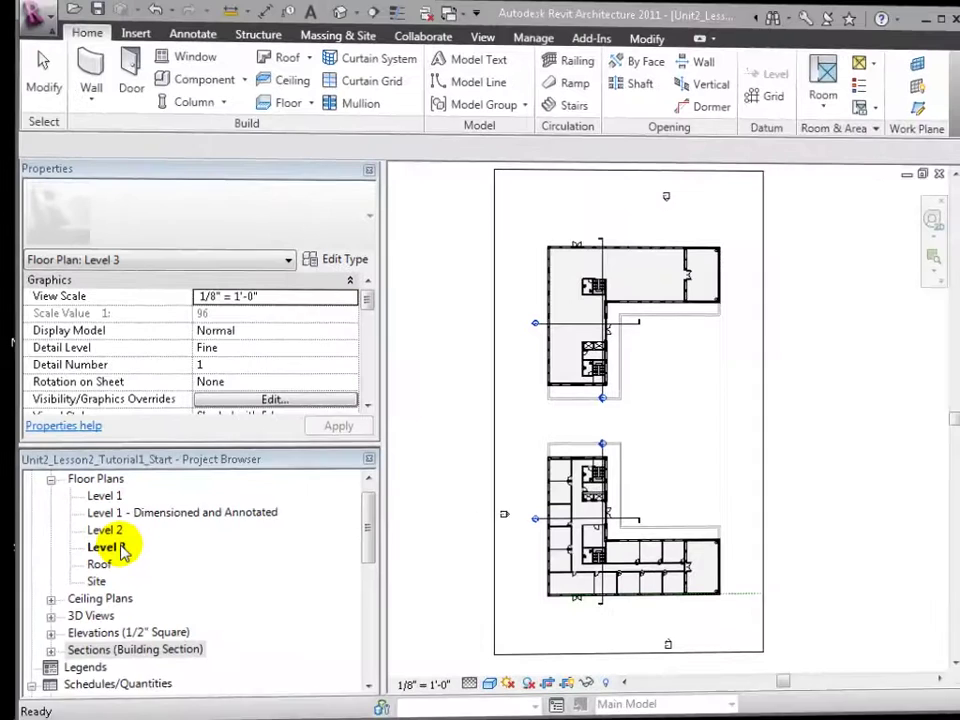
Create a Gross Building area plan for Level 3 with automatic boundaries along the exterior walls.
left_click(855, 62)
left_click(887, 128)
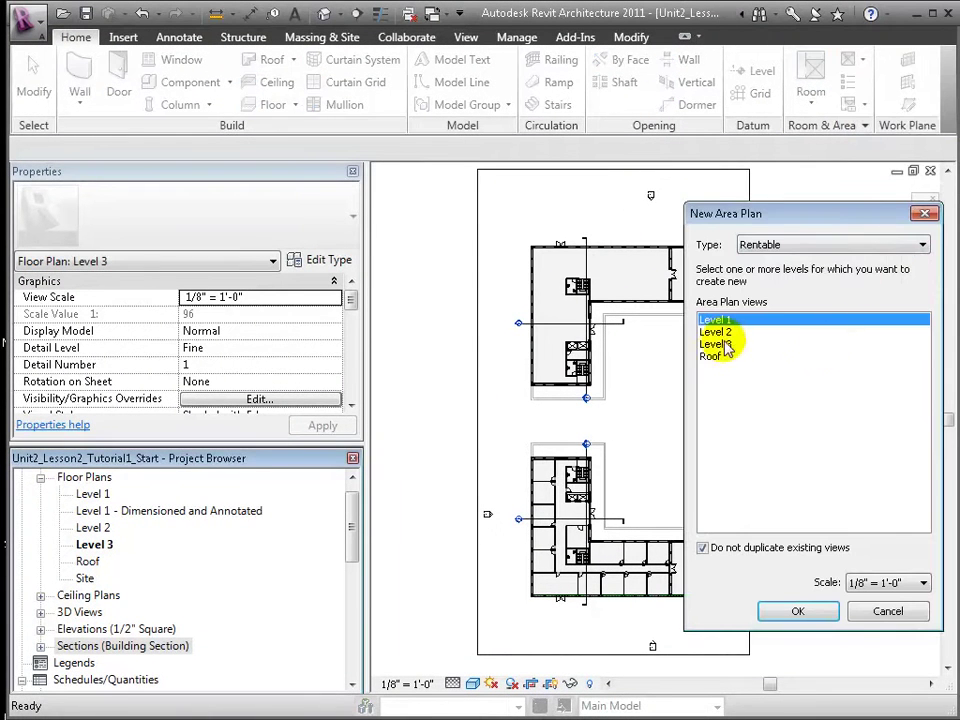
left_click(776, 344)
left_click(815, 245)
left_click(775, 258)
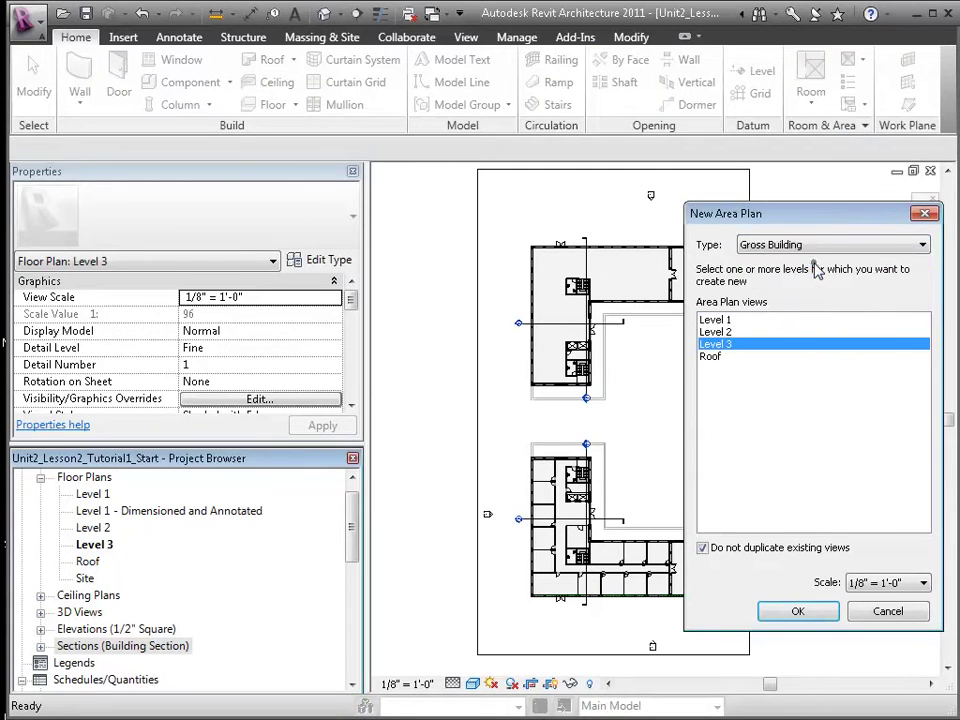
left_click(806, 614)
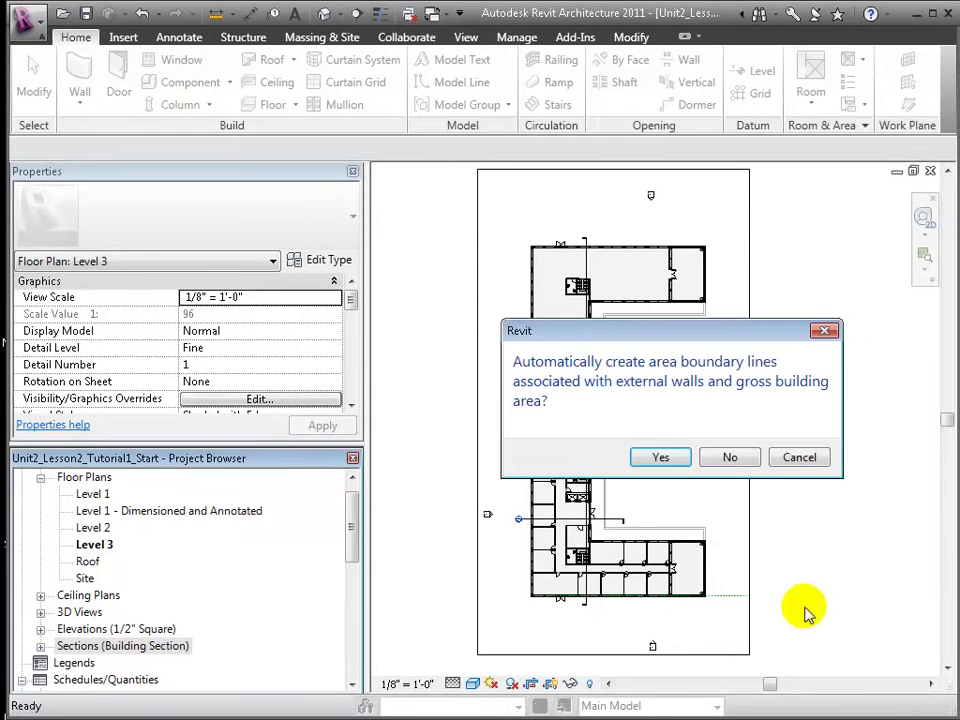
left_click(657, 459)
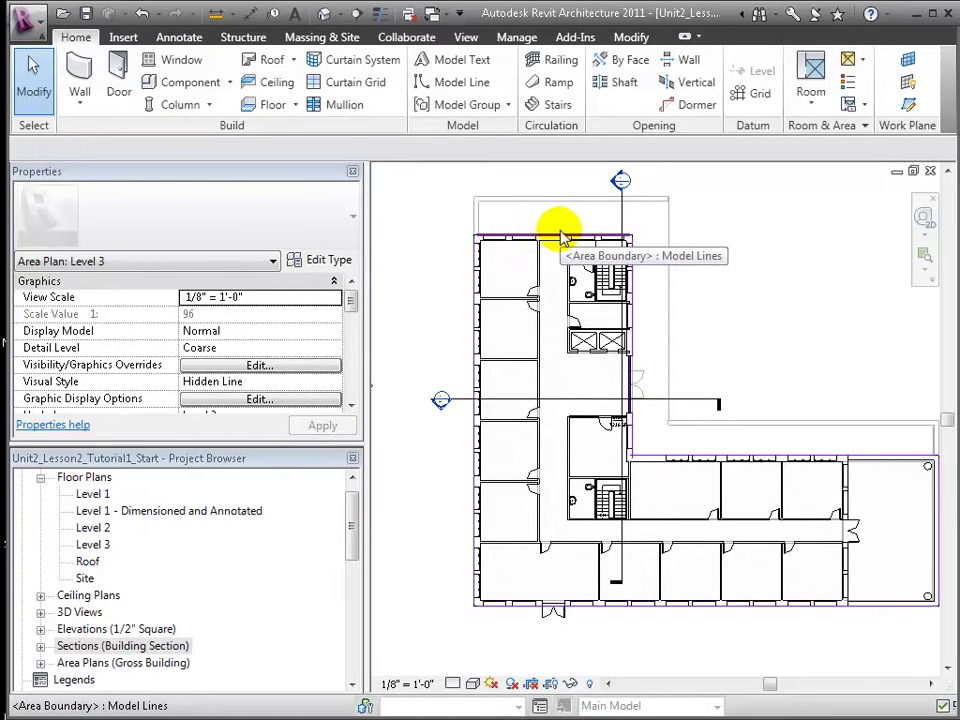
Pick the west corridor wall and the walls around the lower stair room as area boundaries.
left_click(862, 64)
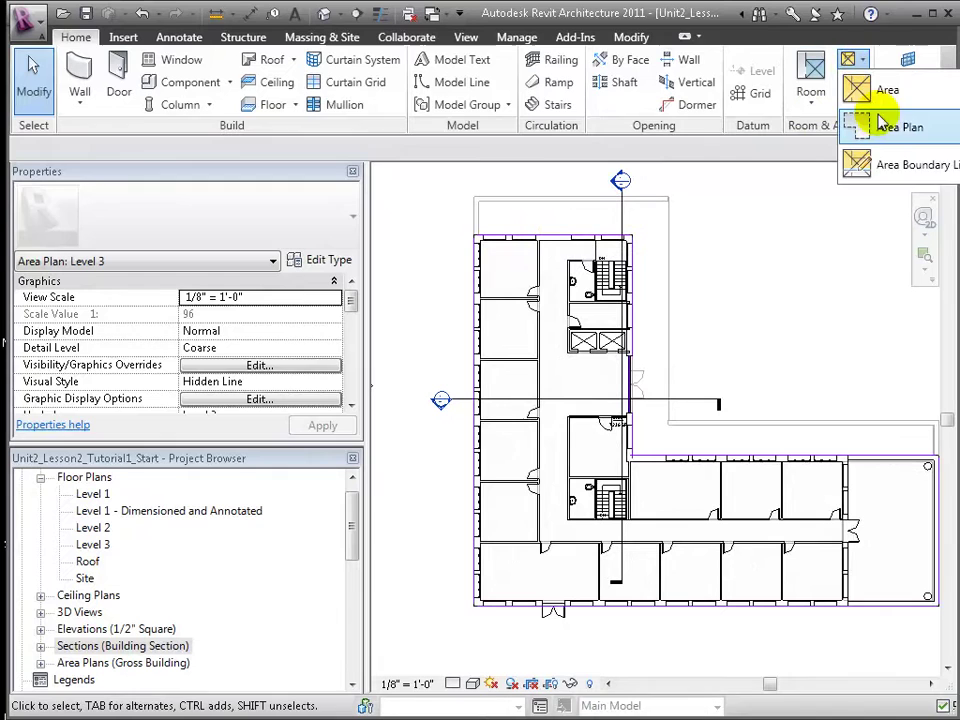
left_click(895, 163)
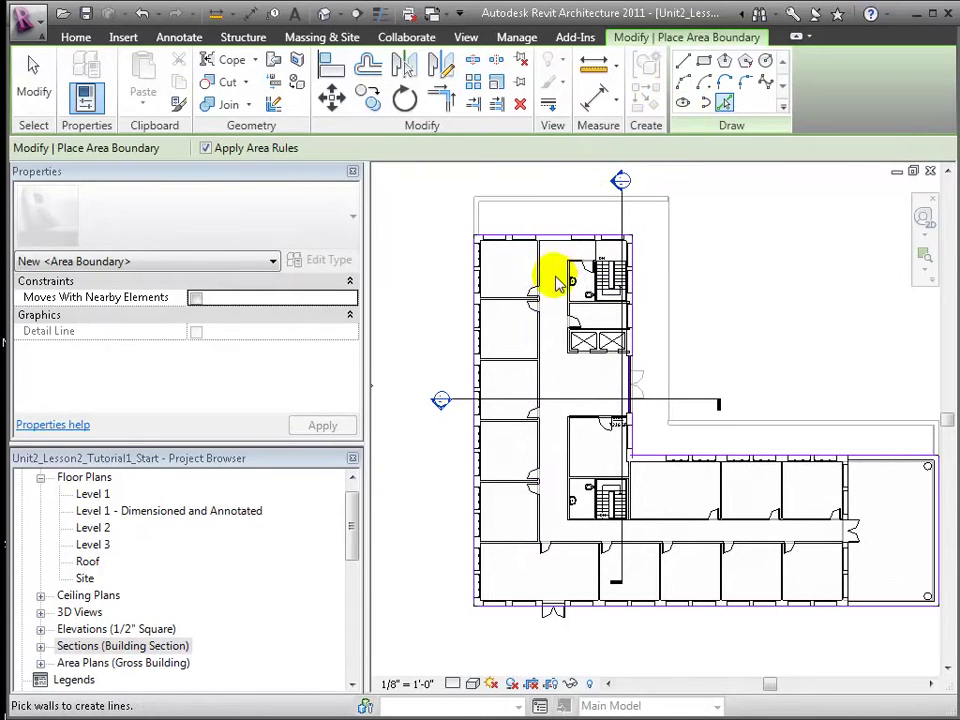
left_click(540, 302)
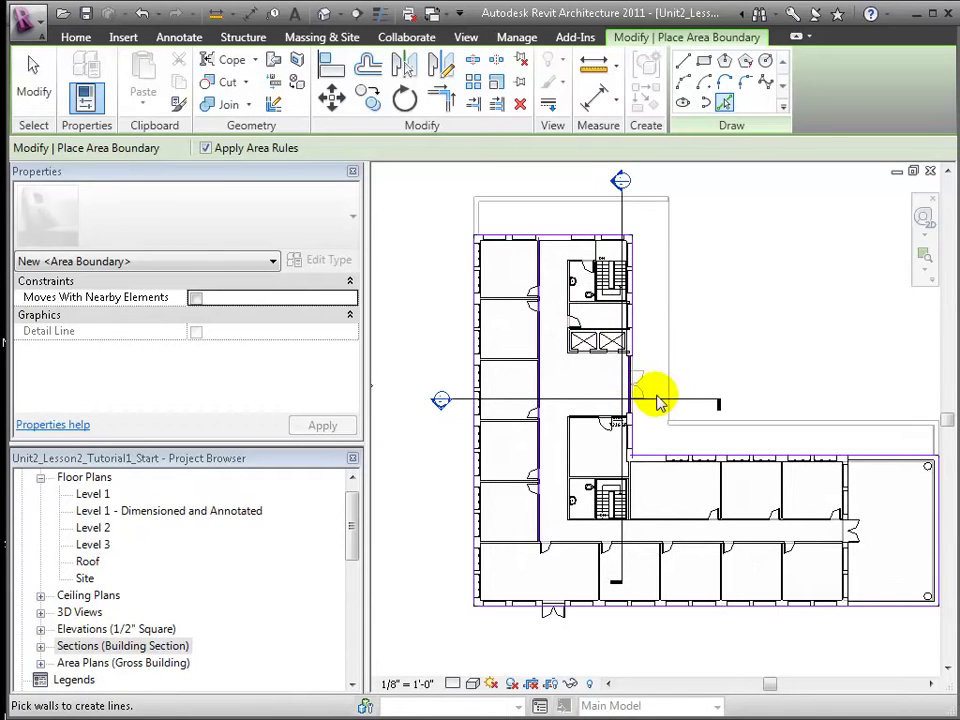
scroll(590, 421, "up", 2)
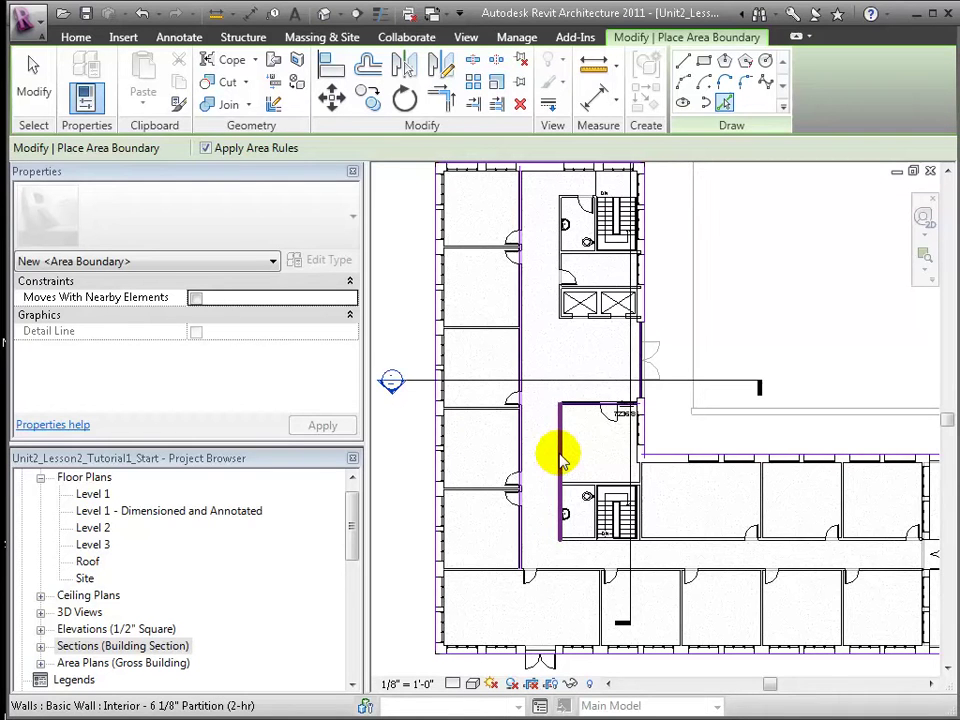
left_click(561, 525)
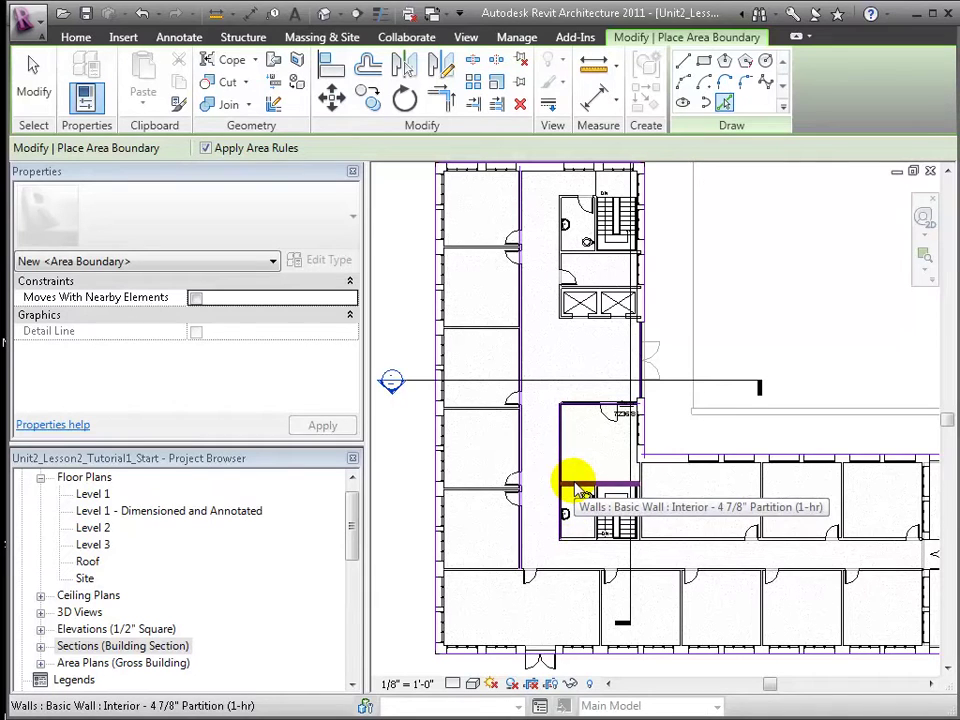
left_click(575, 490)
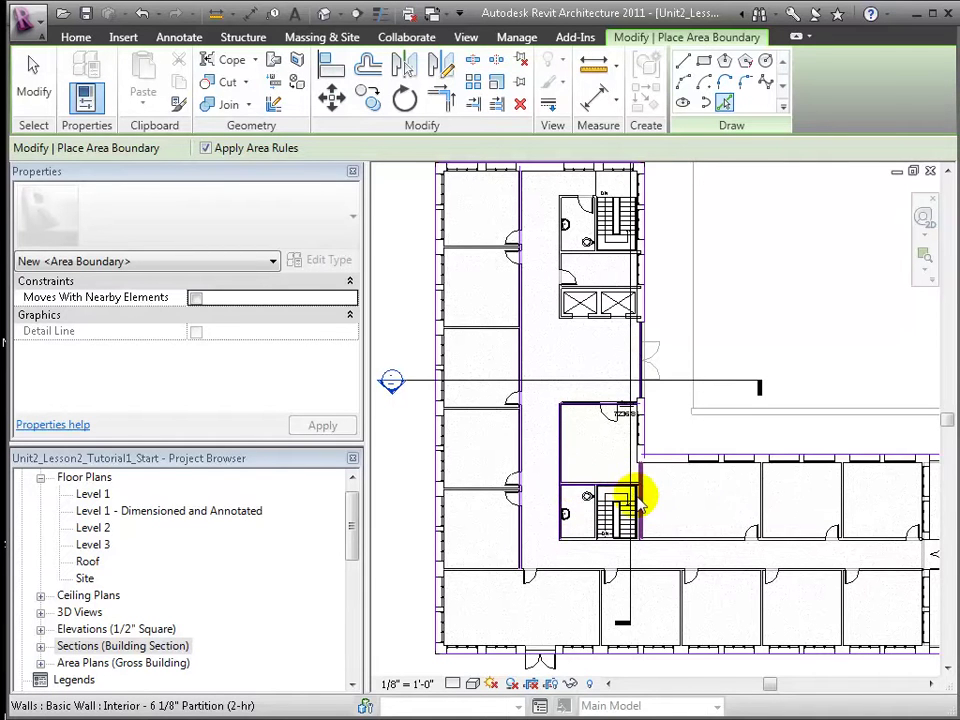
left_click(648, 538)
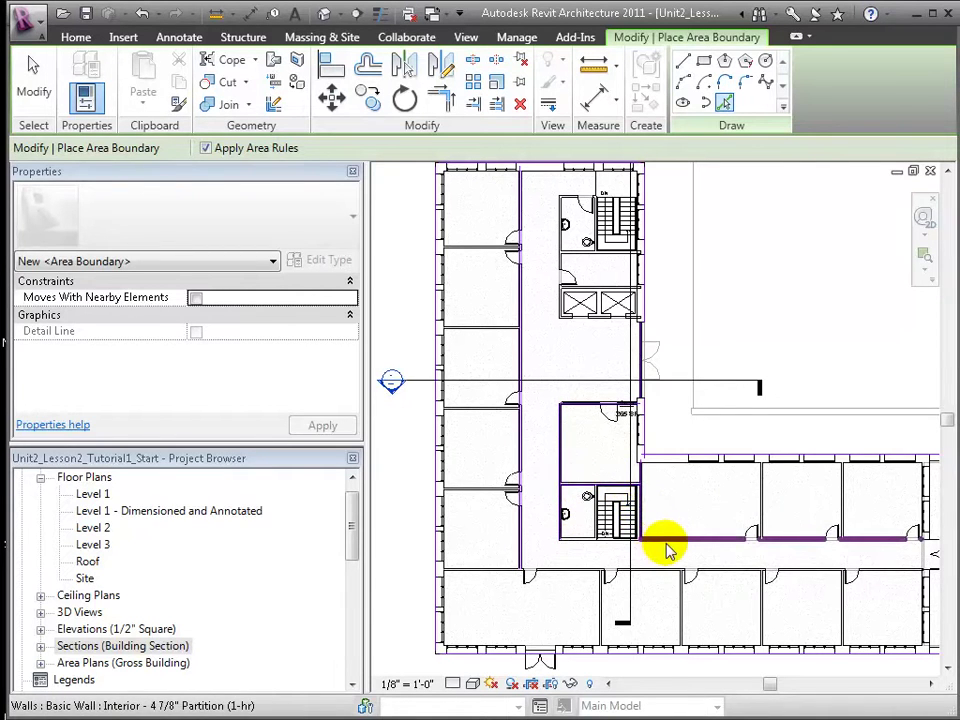
Add boundaries on the north and south corridor walls, right exterior wall, and room partitions.
left_click(665, 540)
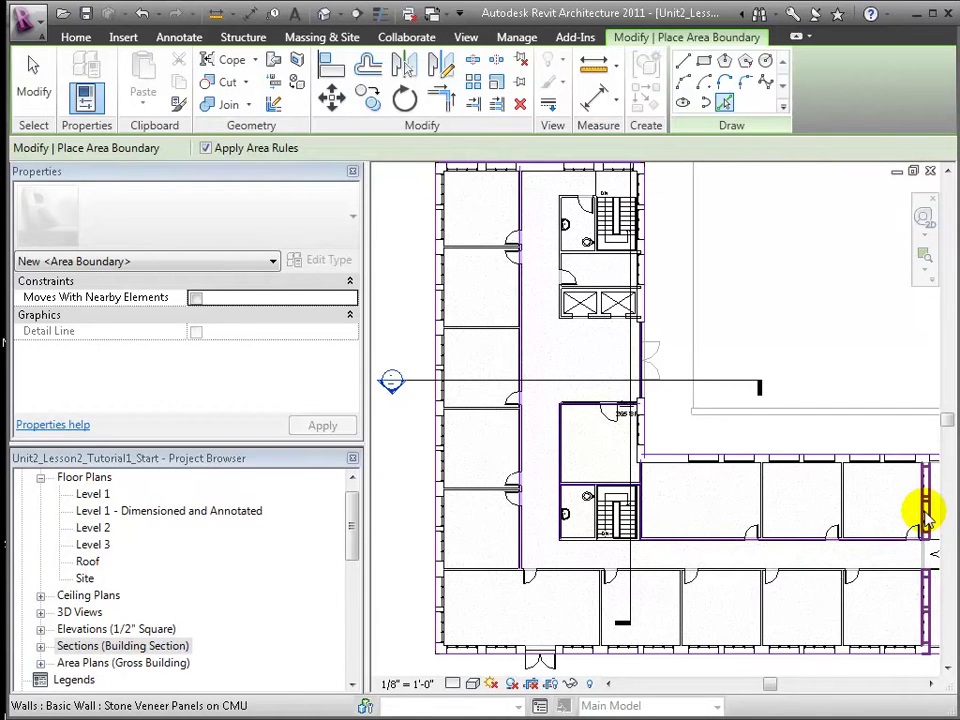
left_click(925, 605)
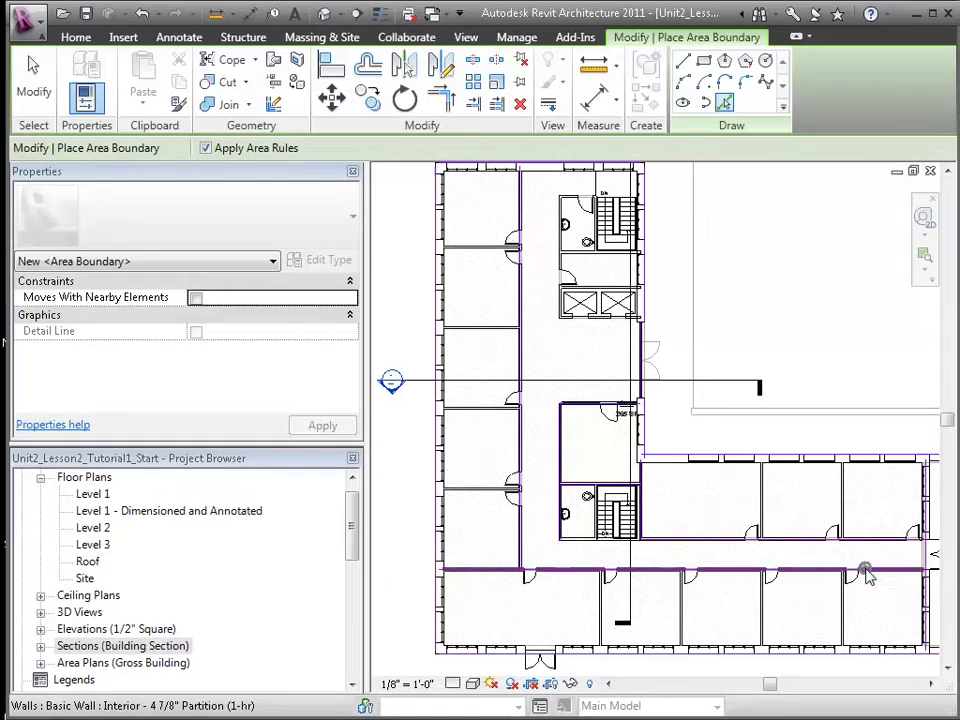
left_click(866, 573)
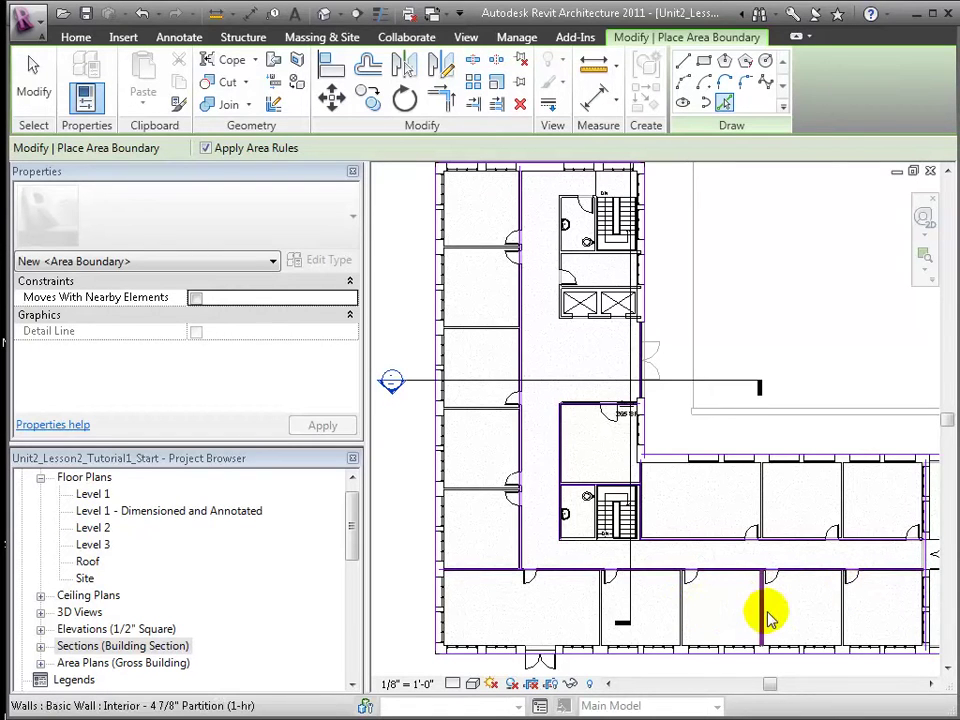
left_click(768, 615)
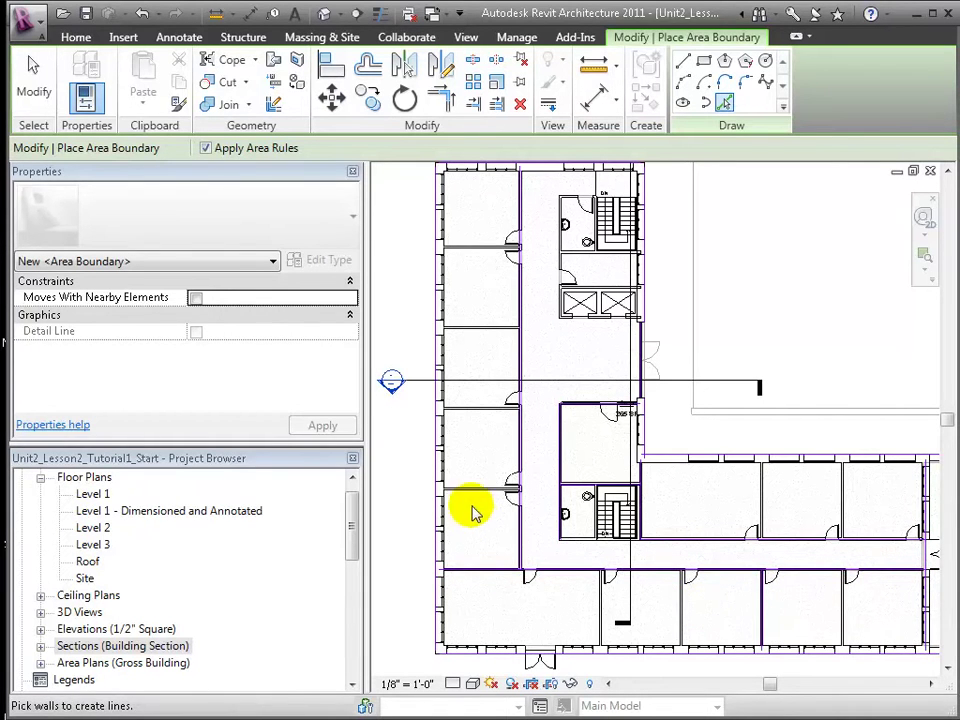
left_click(484, 330)
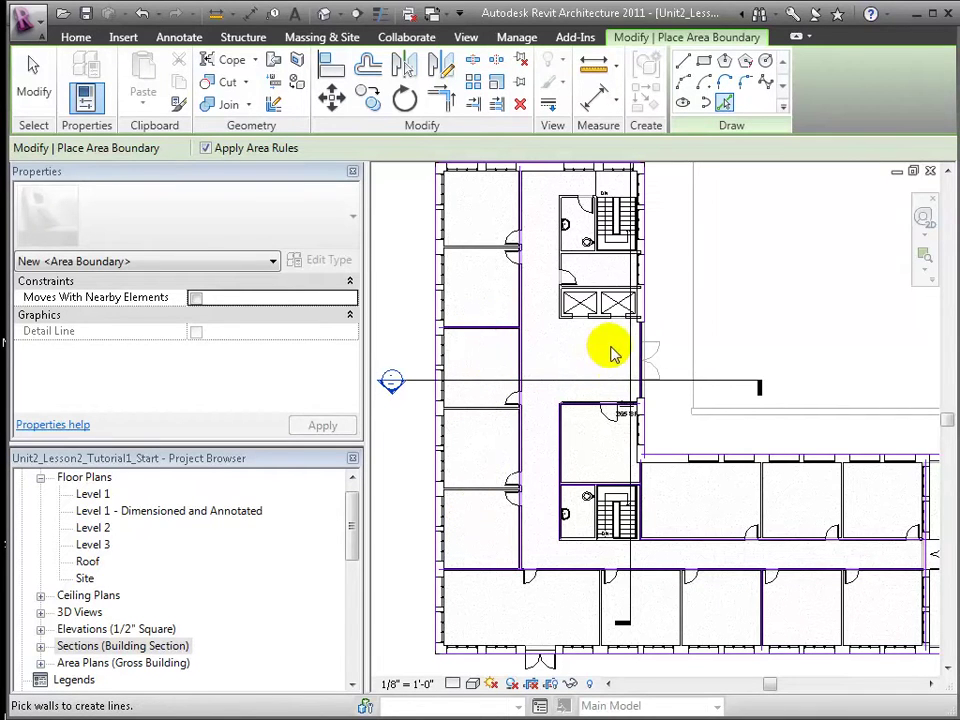
left_click(33, 80)
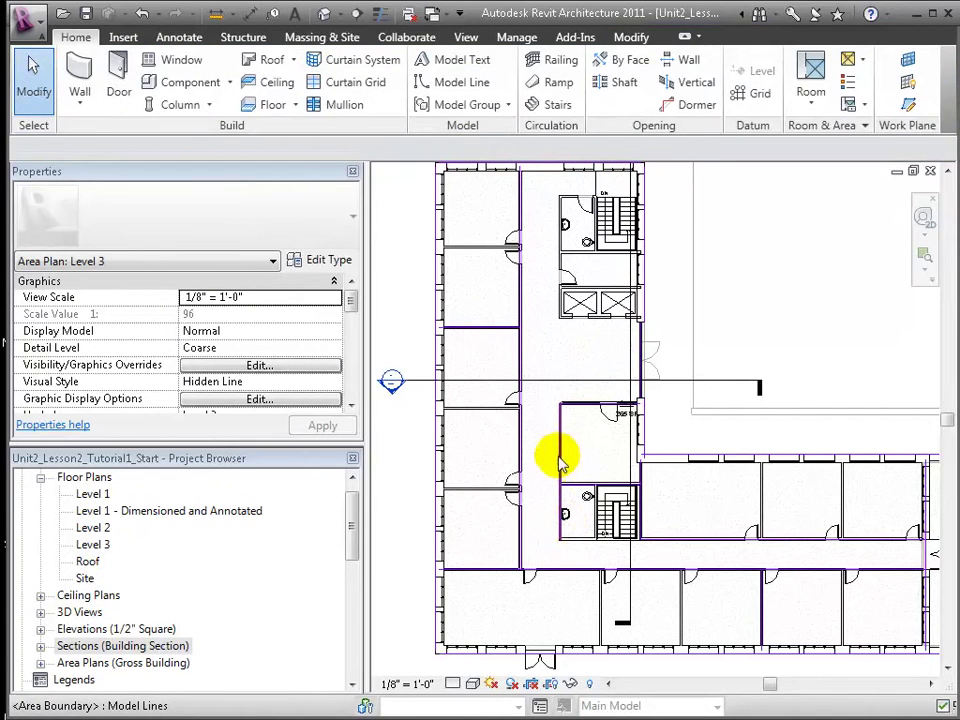
Shorten and extend the boundary lines by the lower stair room to meet adjoining boundaries.
key("Tab")
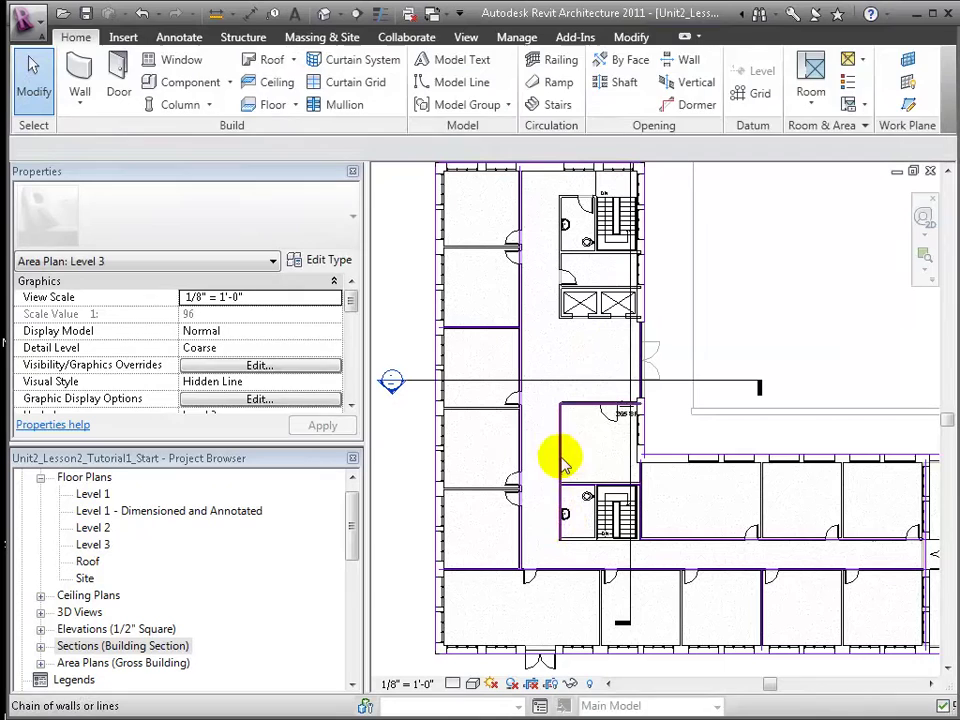
left_click(560, 455)
left_click_drag(560, 540, 559, 486)
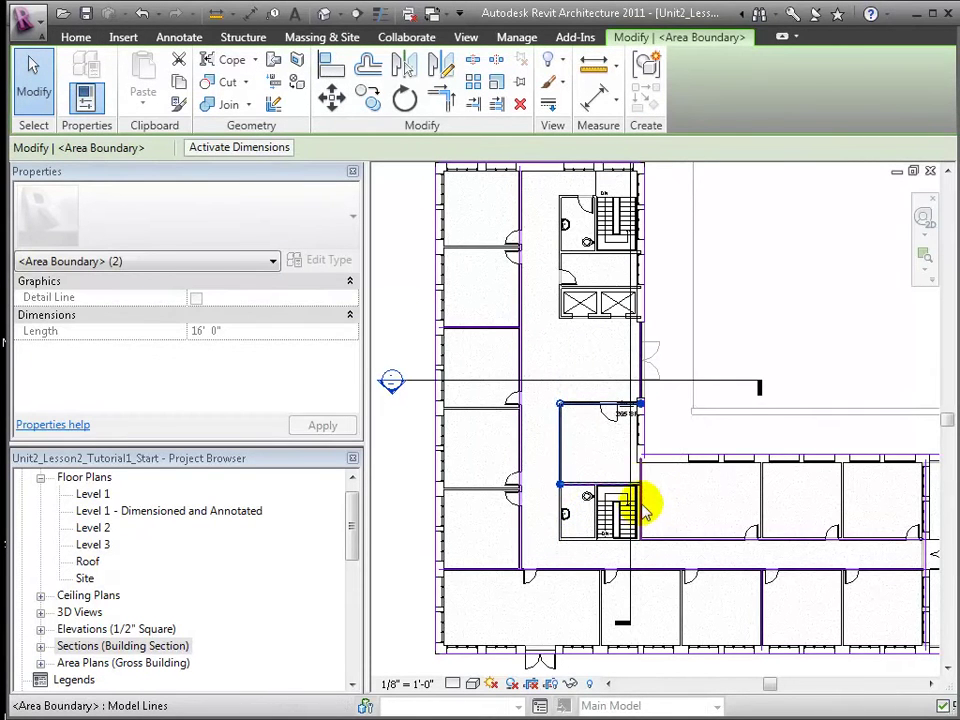
left_click(643, 456)
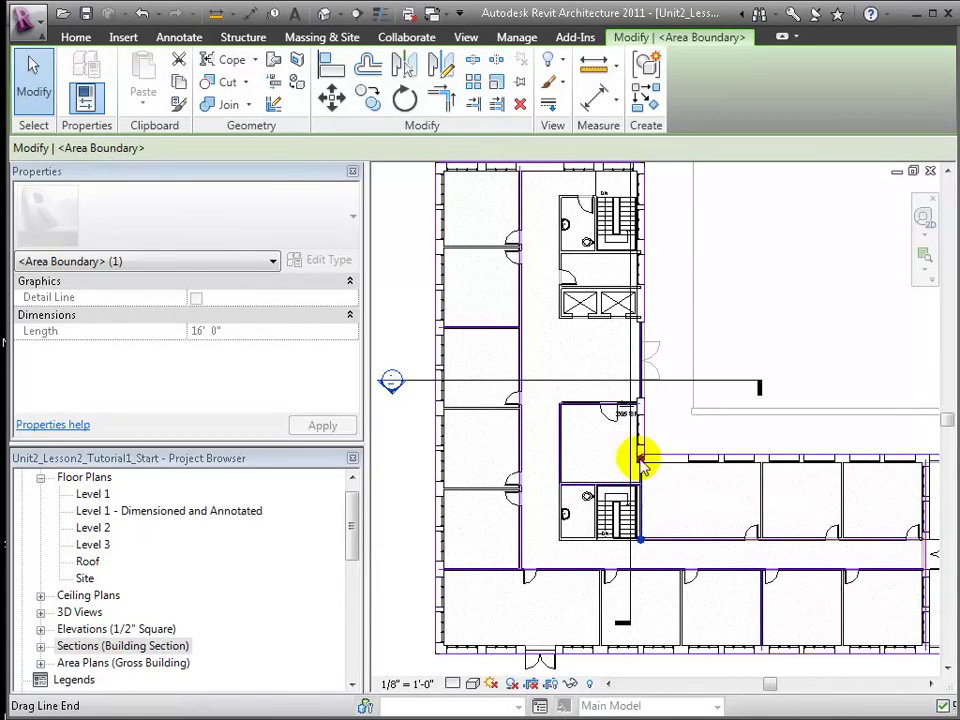
mouse_move(643, 456)
left_mouse_down()
mouse_move(643, 482)
mouse_move(641, 405)
left_mouse_up()
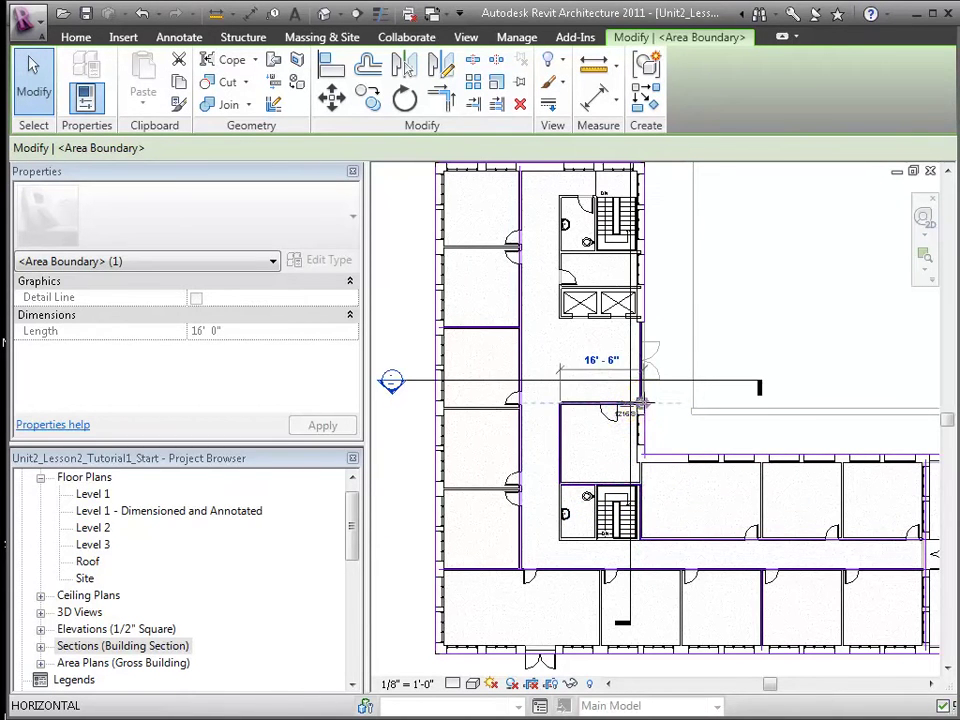
key("Escape")
left_click(663, 435)
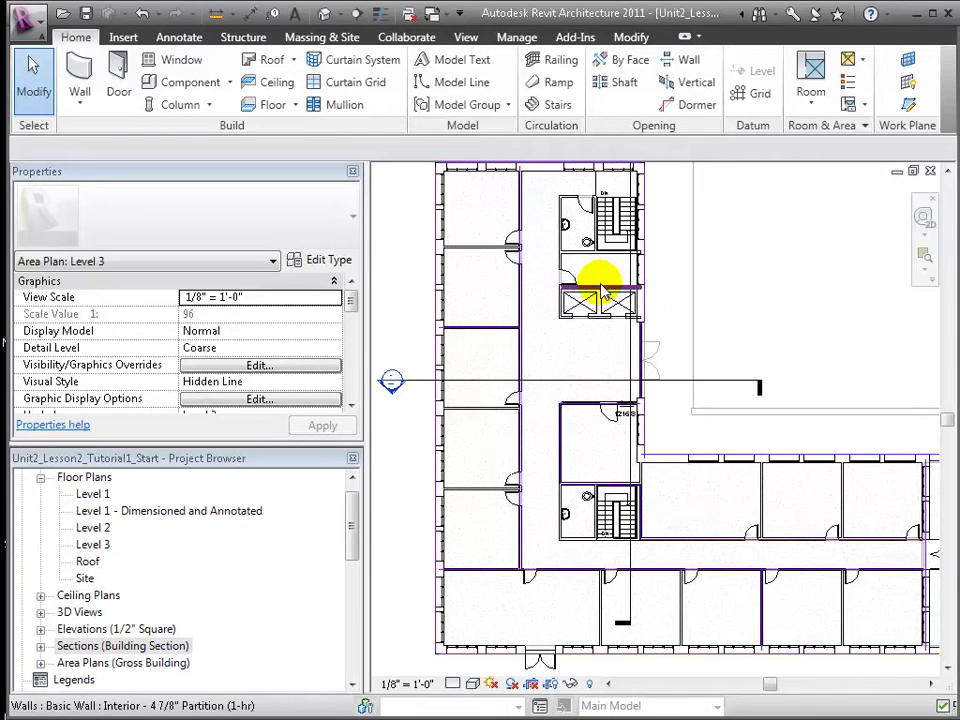
Place tagged areas in the central corridor and the five surrounding rooms.
left_click(853, 62)
left_click(866, 91)
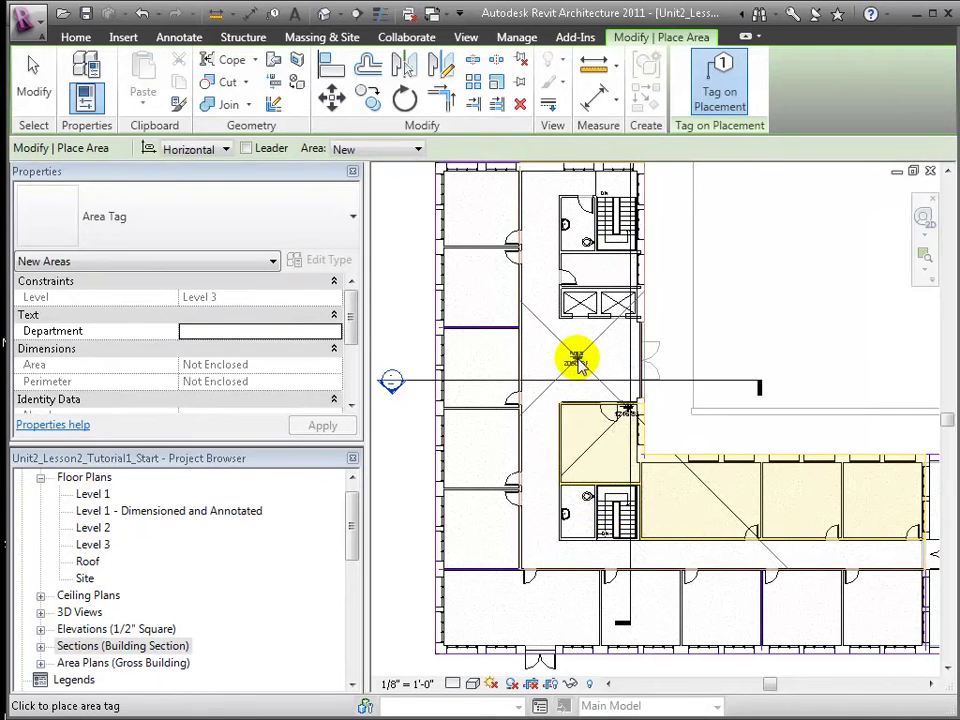
left_click(579, 363)
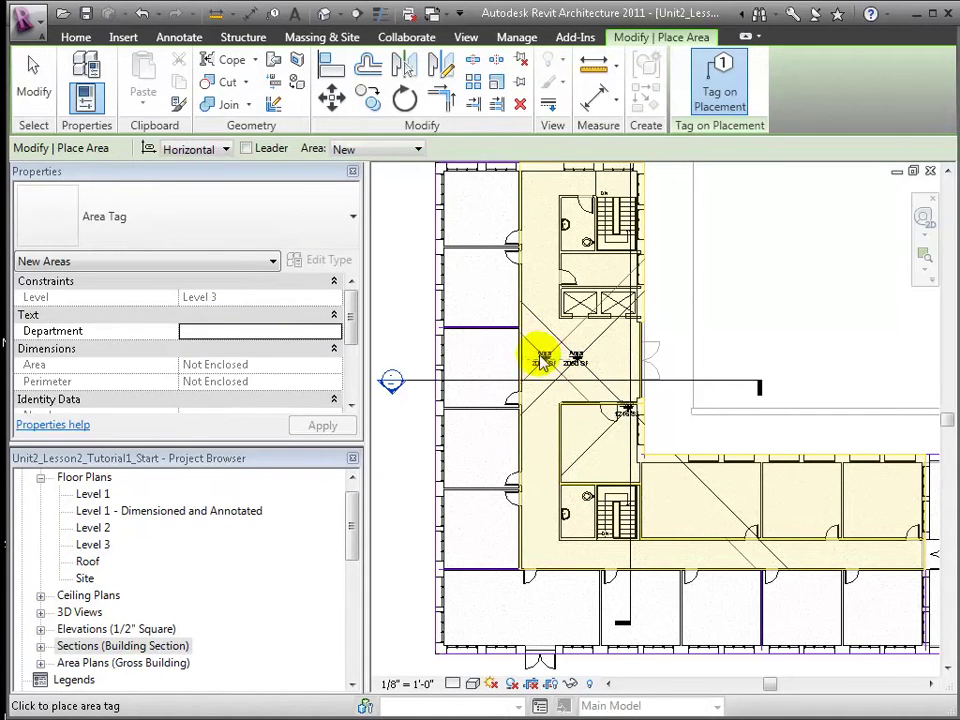
left_click(472, 260)
left_click(489, 429)
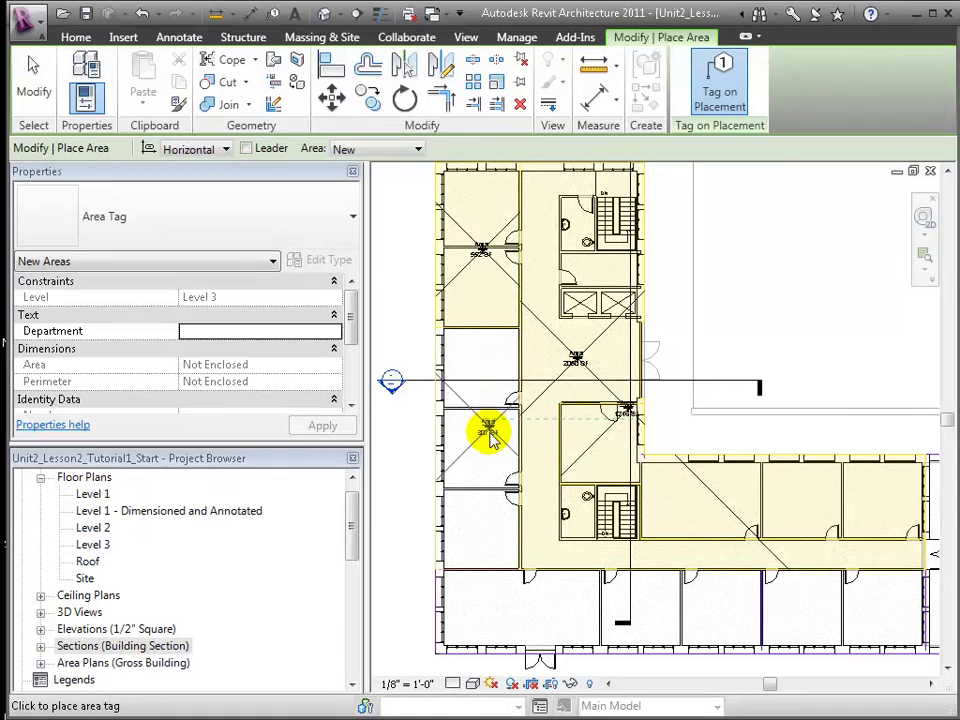
left_click(490, 455)
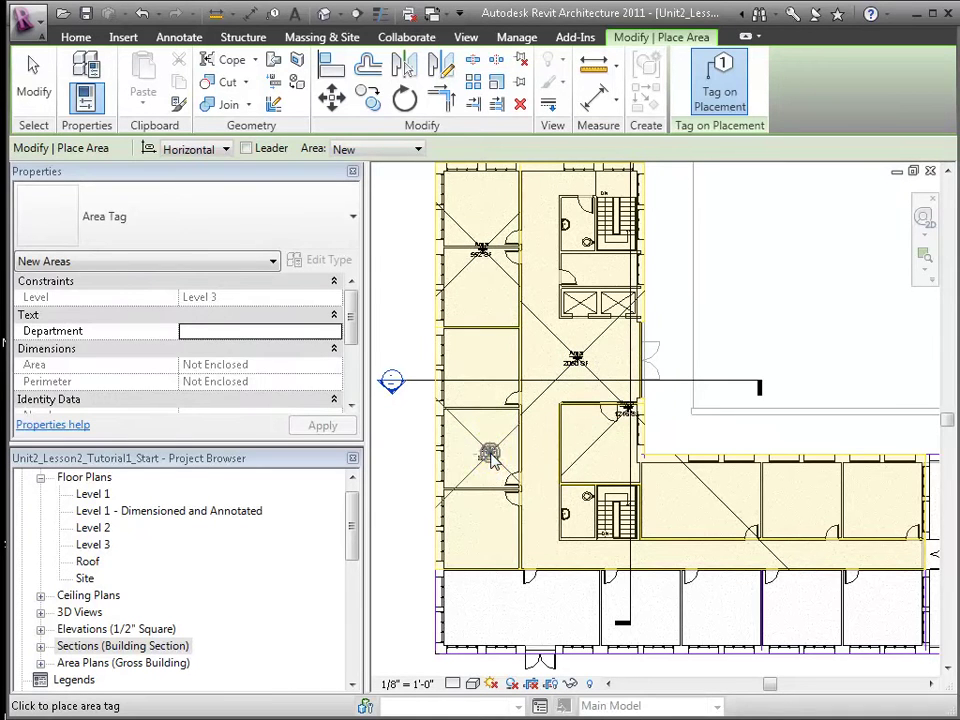
left_click(620, 610)
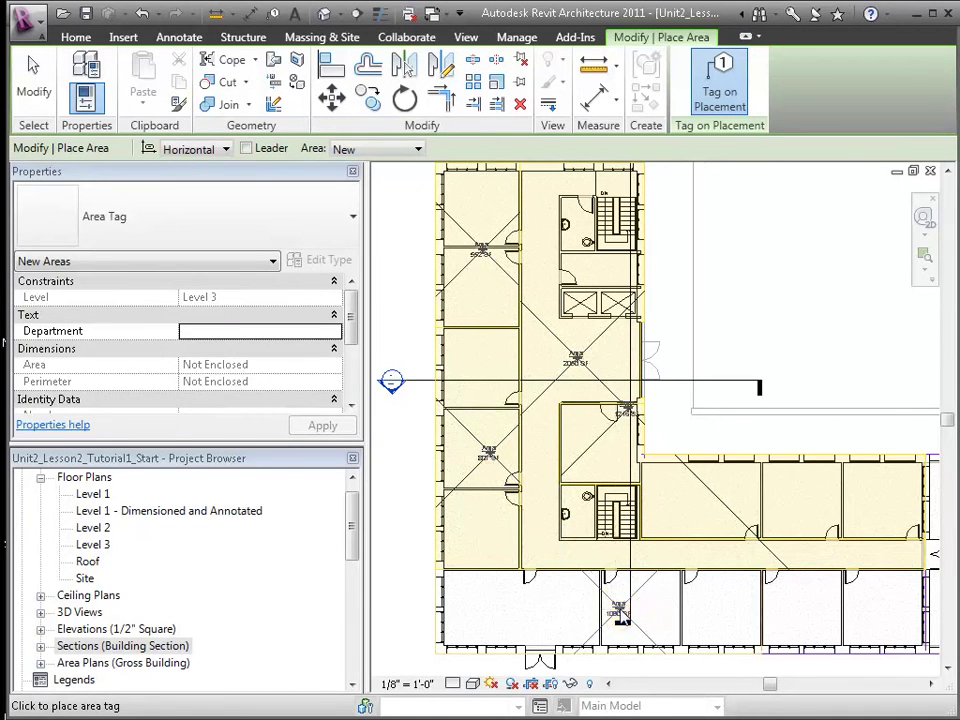
left_click(843, 612)
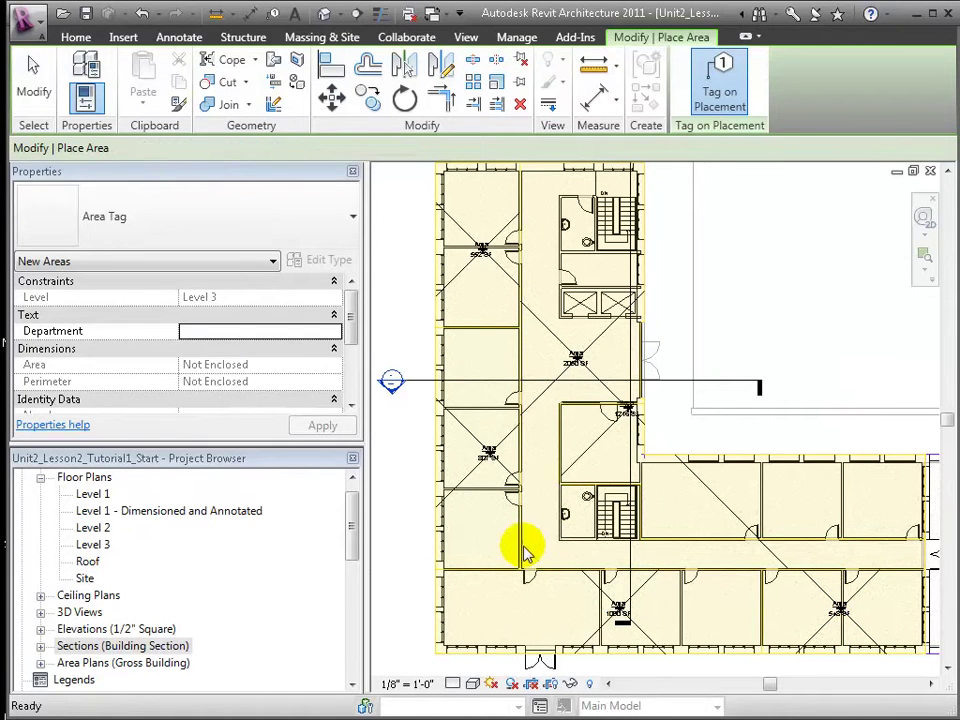
key("Escape")
key("Escape")
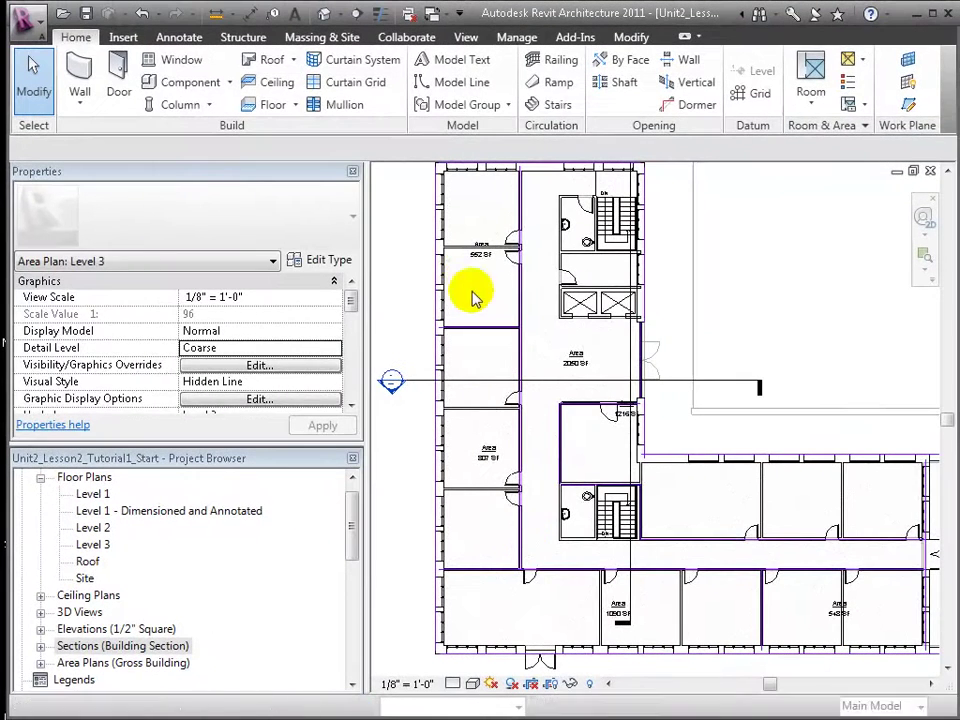
Set the top-left area to Electrical Engineering and the middle-left area to Civil Engineering.
left_click(505, 278)
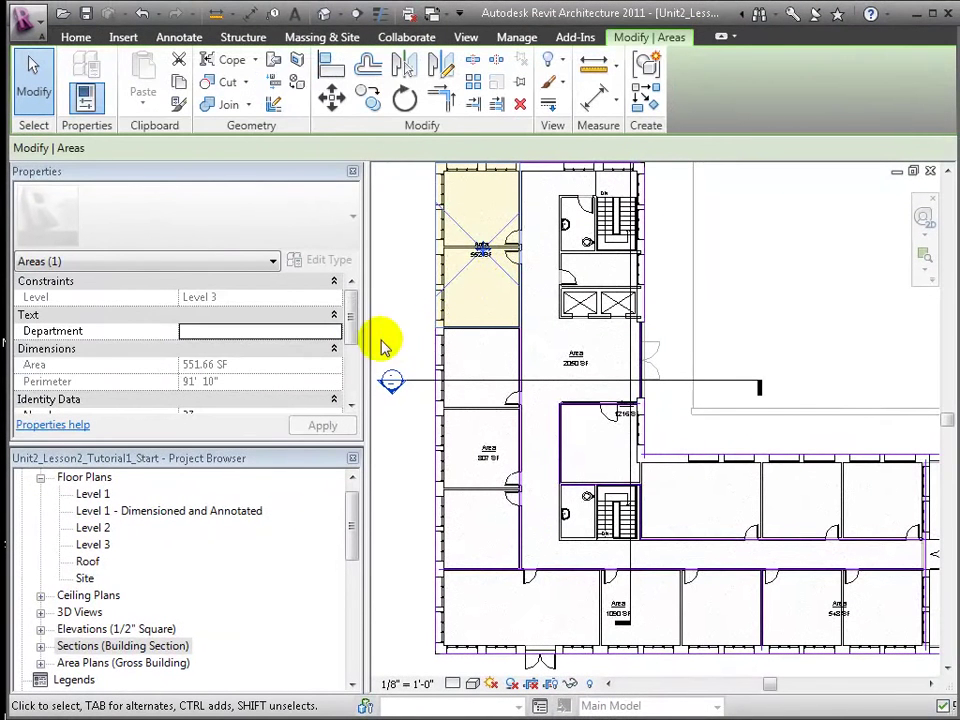
left_click(301, 330)
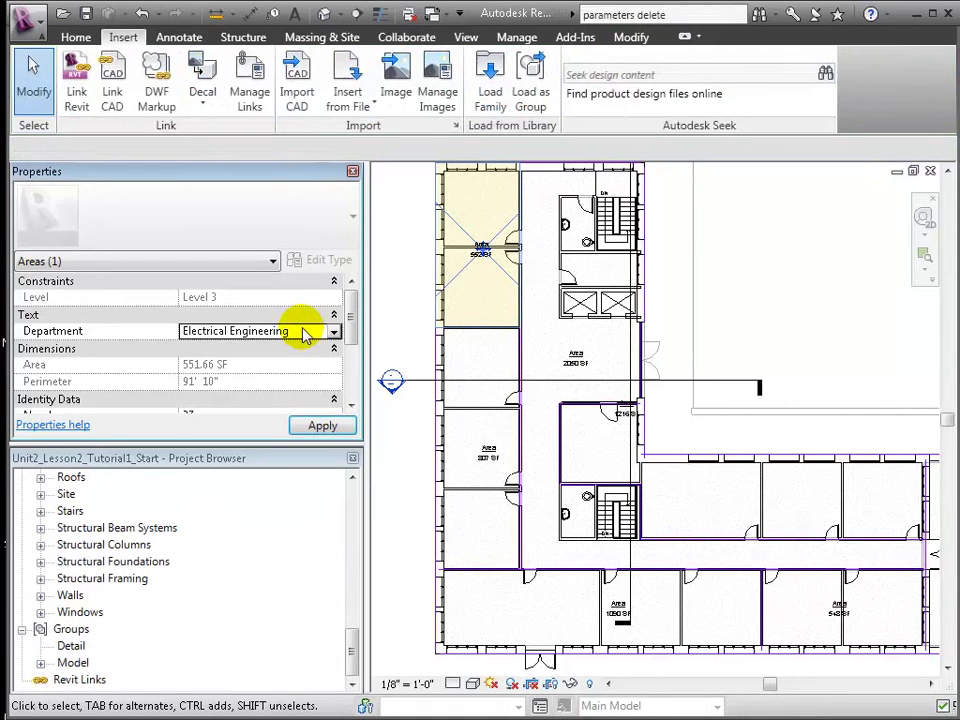
left_click(469, 446)
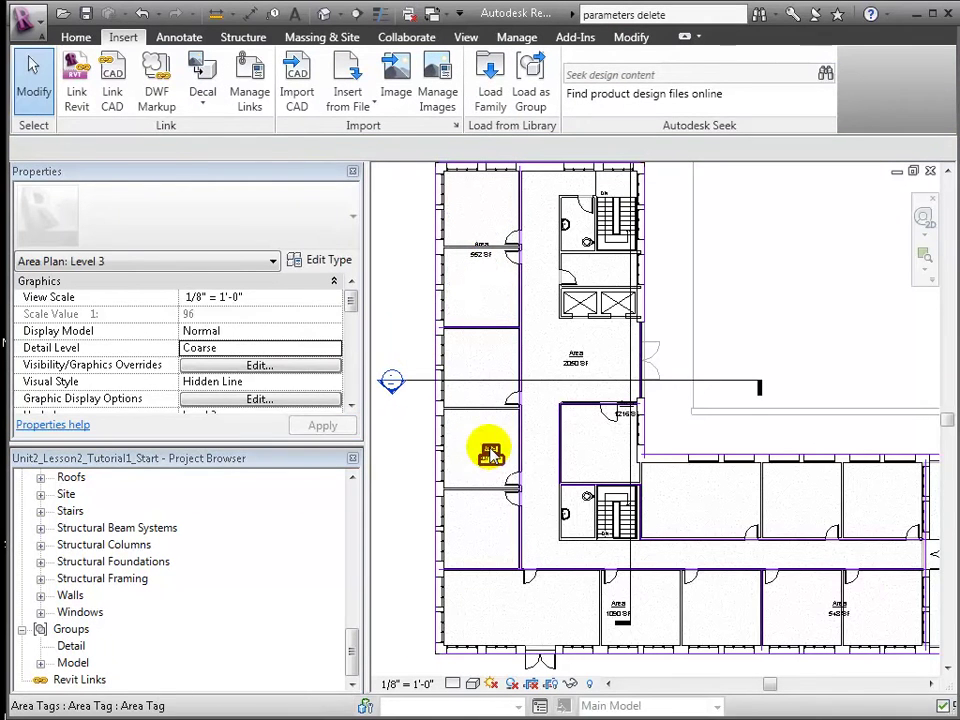
key("Tab")
left_click(490, 454)
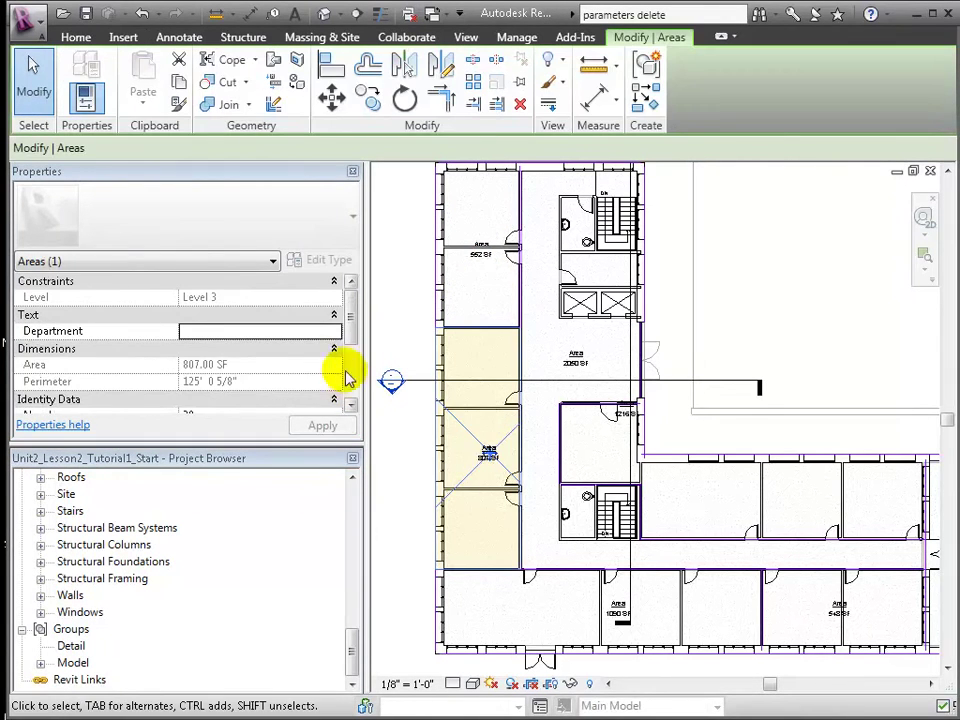
left_click(299, 331)
type("Civil Engineering")
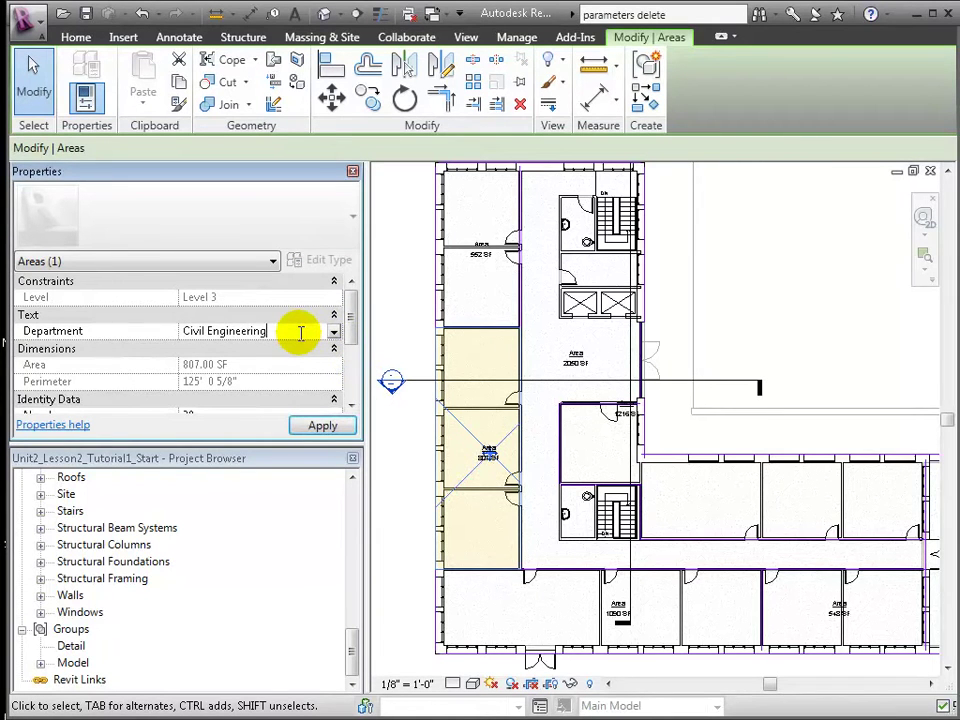
left_click(322, 425)
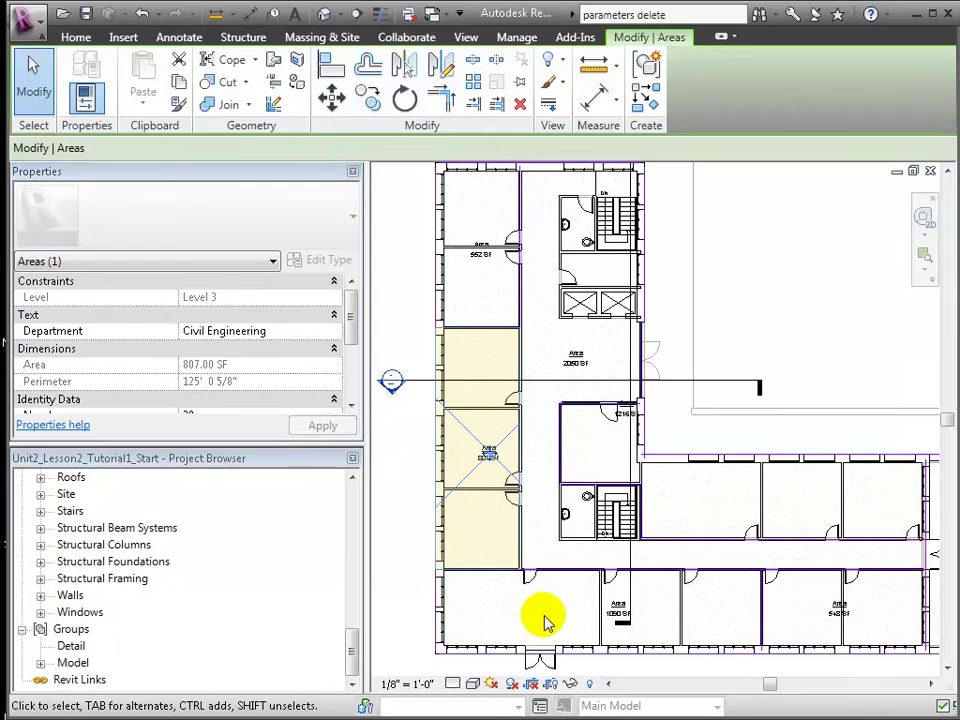
Set the lower-left area to Urban Planning and the lower-right area to Earth Systems.
left_click(611, 606)
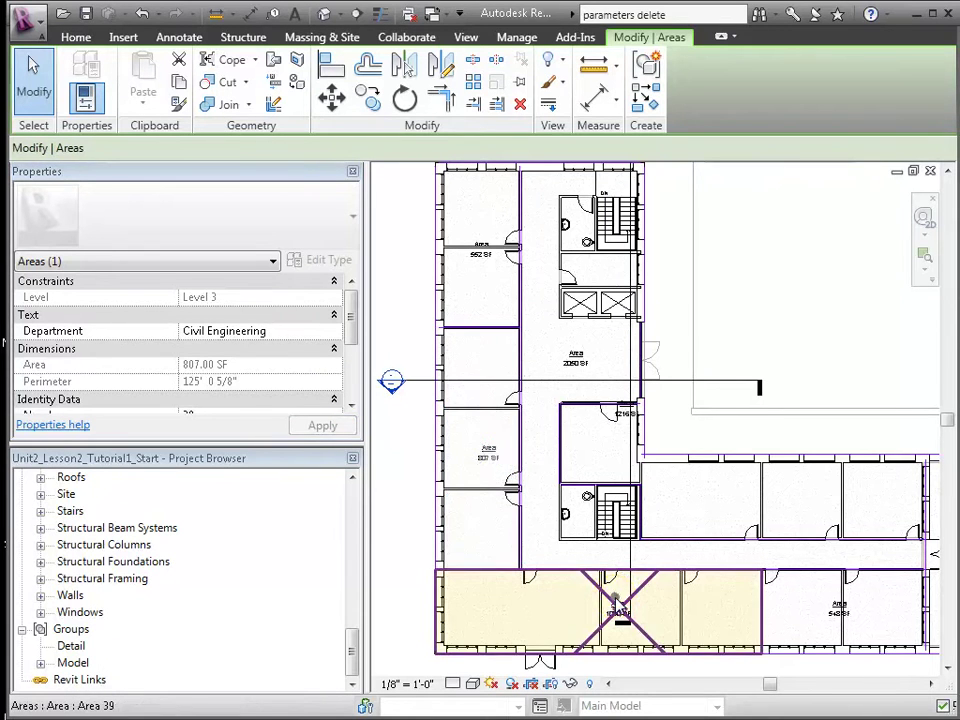
left_click(281, 333)
type("Urban Planning")
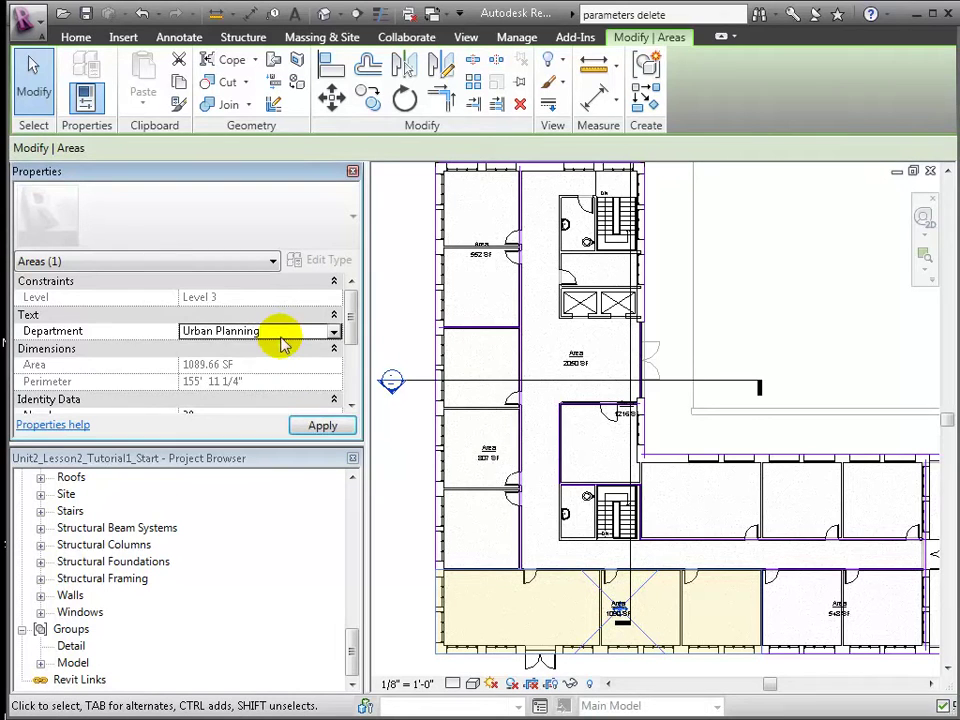
left_click(335, 426)
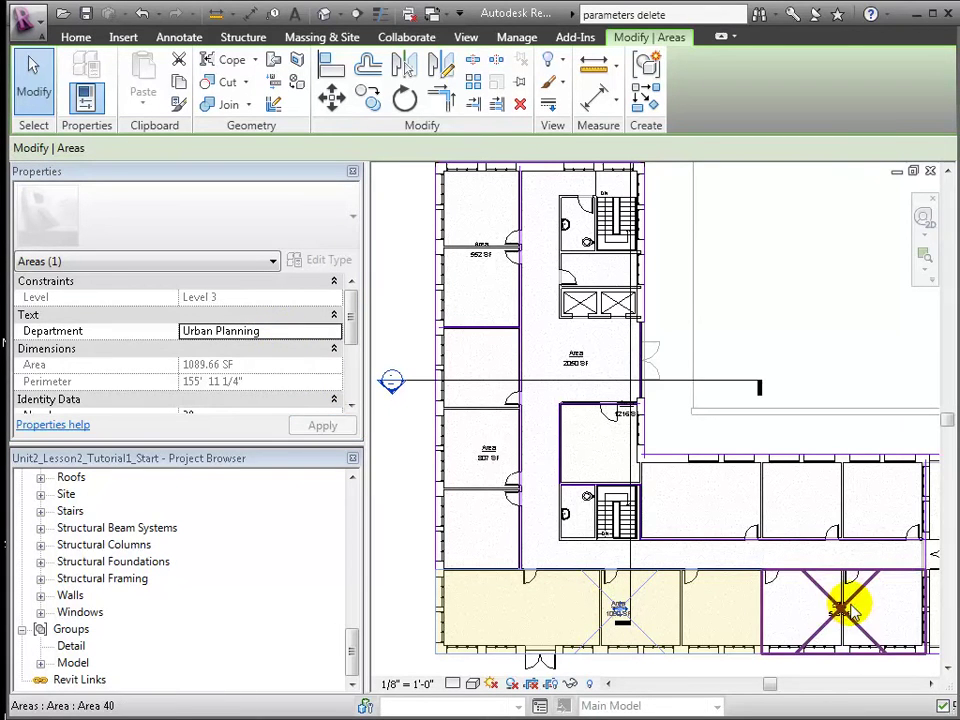
left_click(845, 608)
left_click(240, 331)
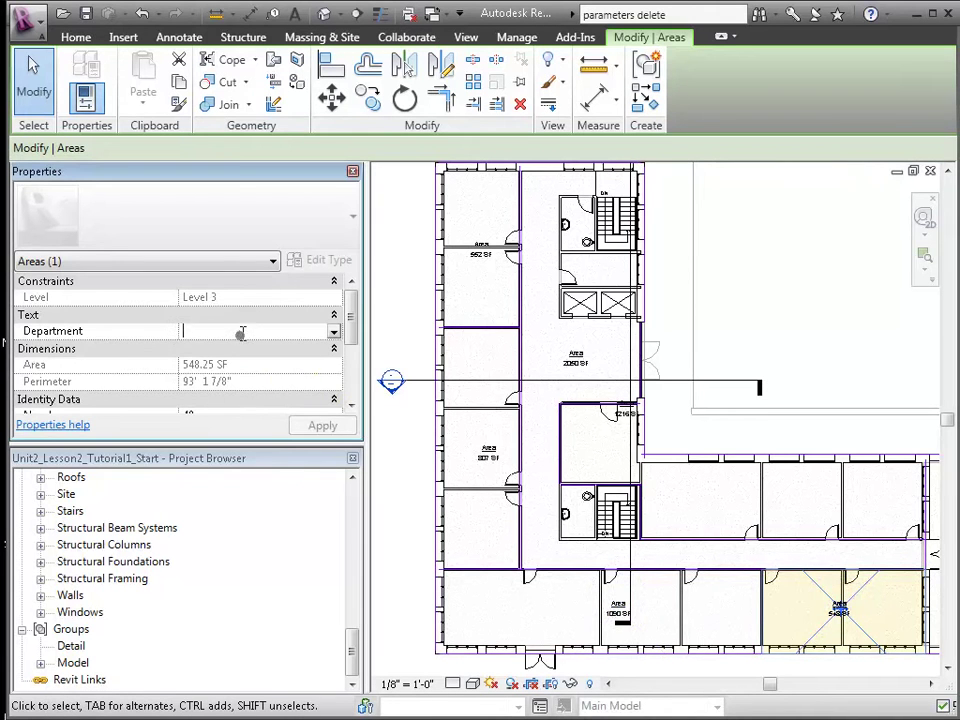
type("Earth Systems")
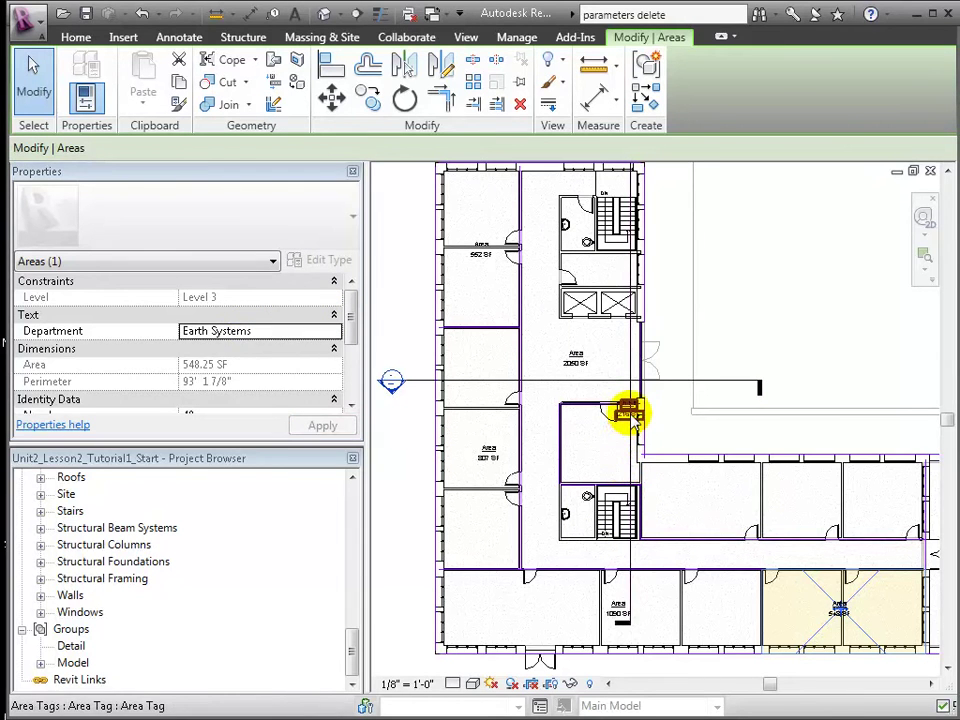
Set the L-shaped 1216 SF area to Architecture and move its tag into the adjacent room.
key("Tab")
key("Tab")
left_click(628, 416)
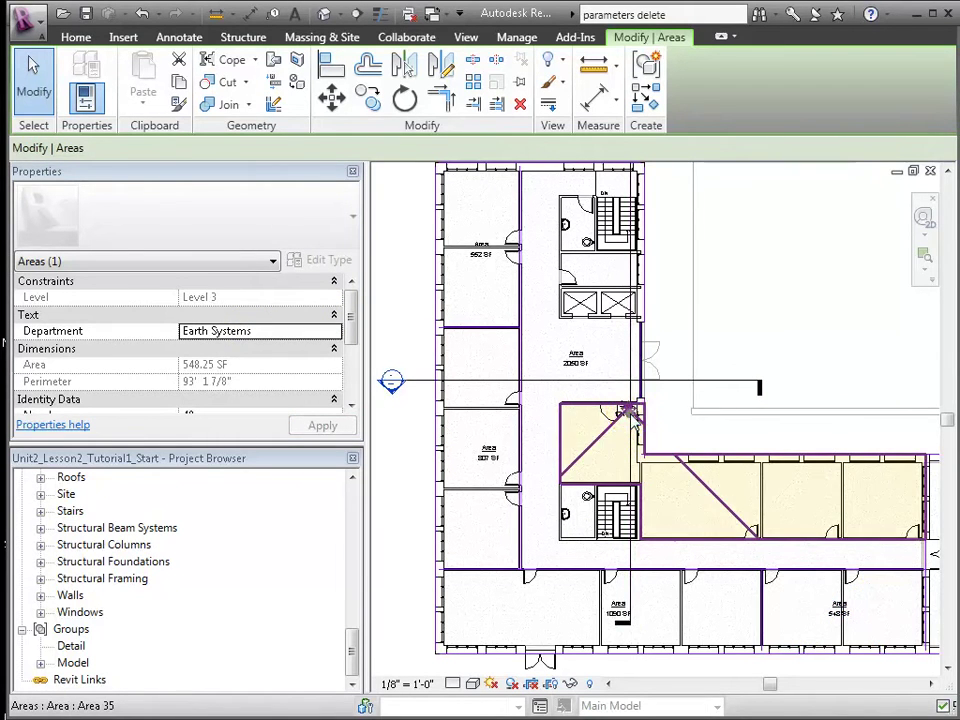
left_click(190, 331)
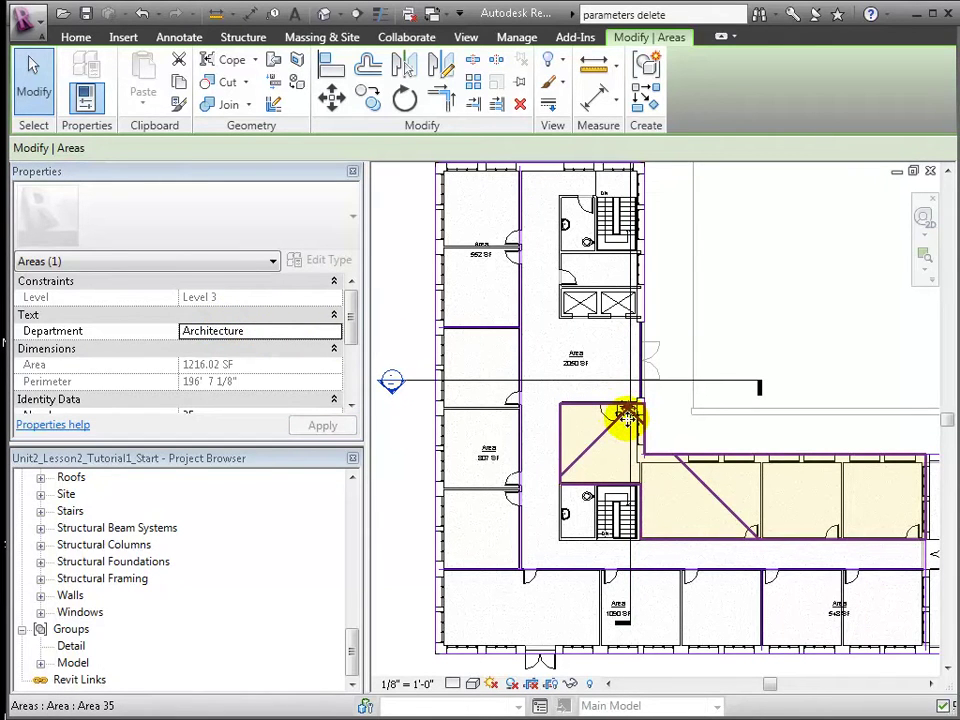
left_click(627, 418)
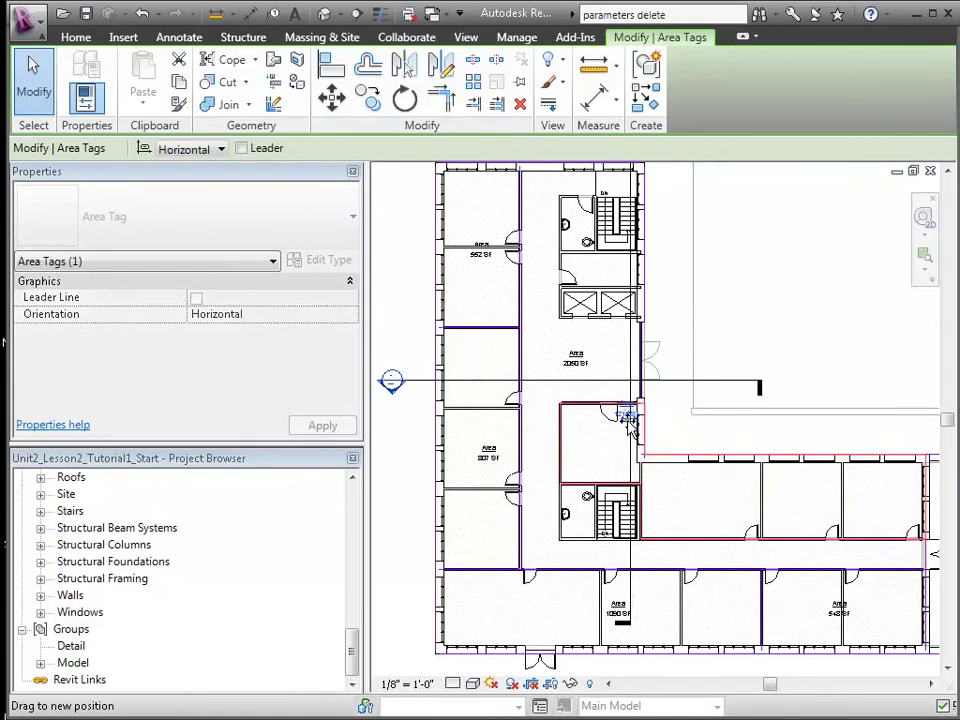
left_click_drag(627, 418, 725, 505)
key("Escape")
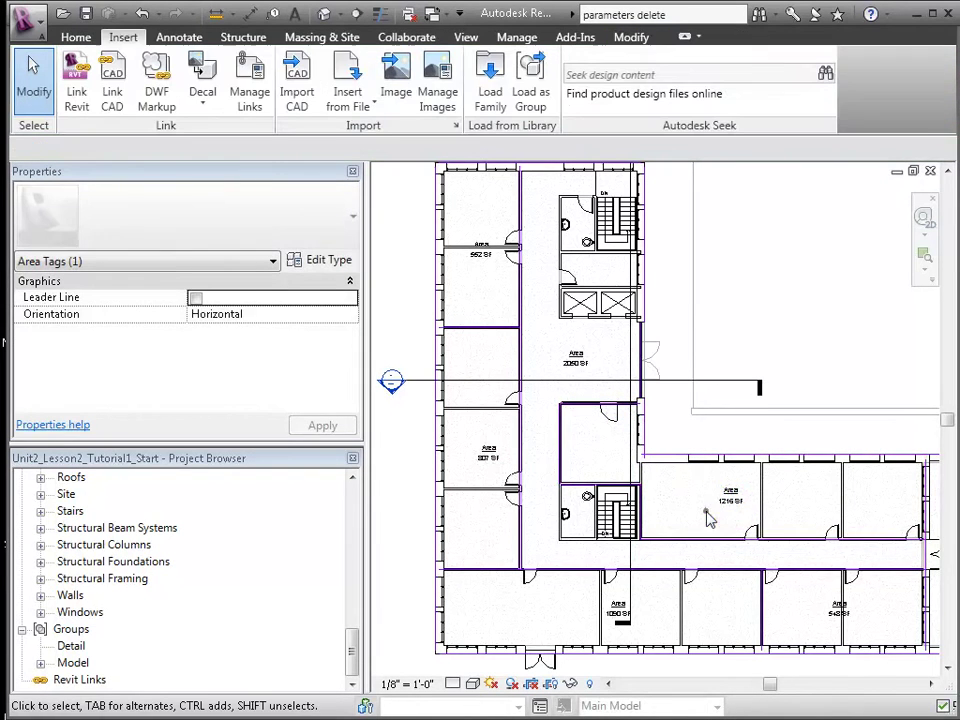
Set the central corridor area's Department to Common.
key("Tab")
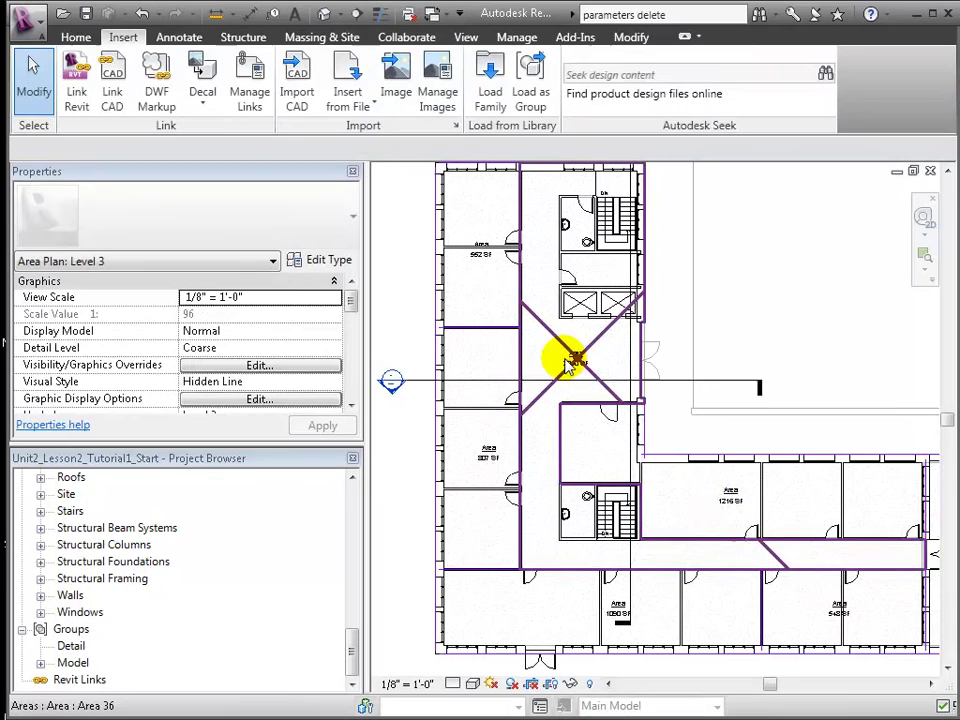
left_click(572, 362)
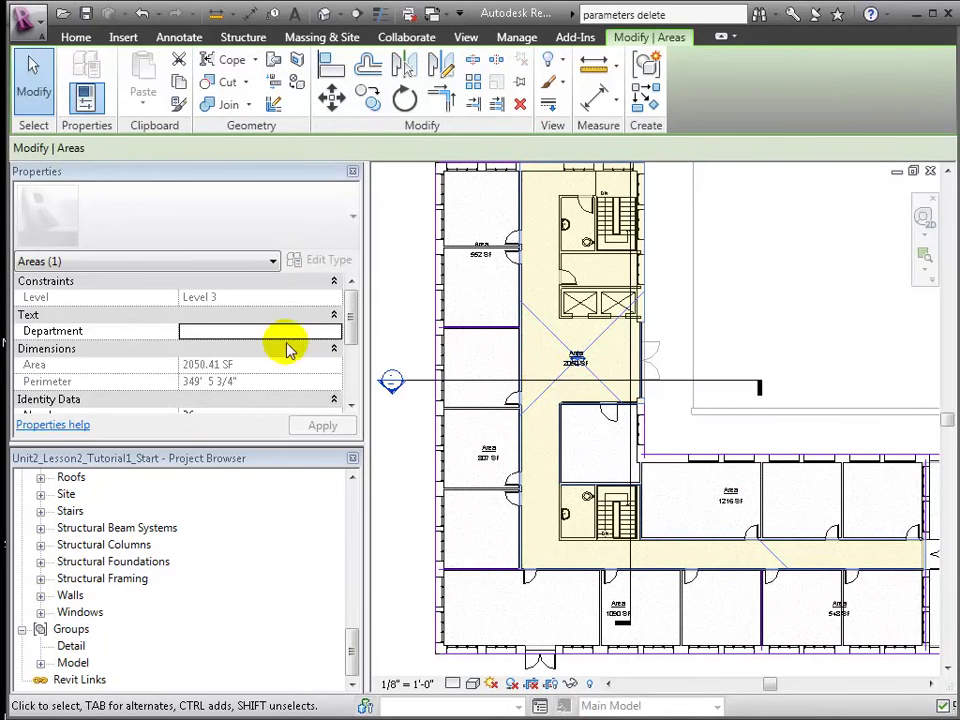
left_click(254, 330)
type("Common")
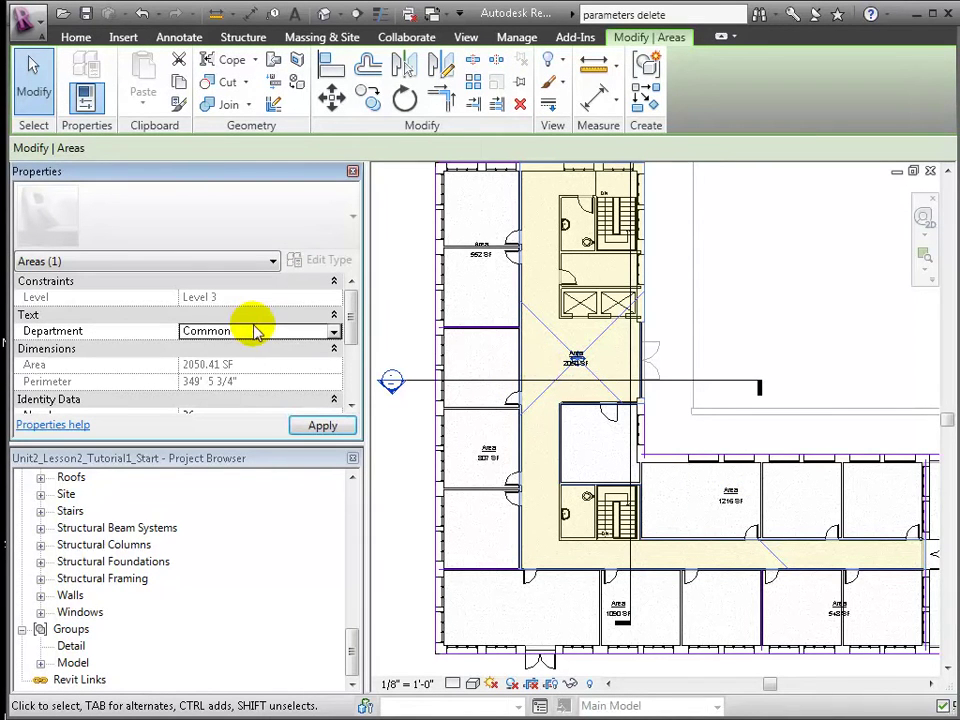
left_click(320, 425)
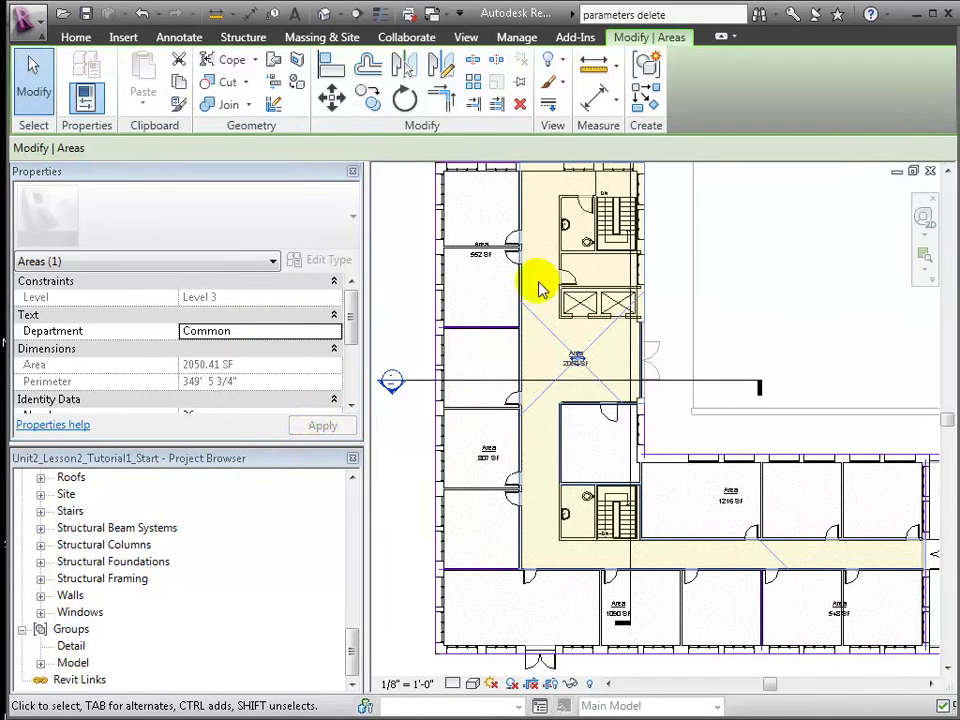
left_click(735, 263)
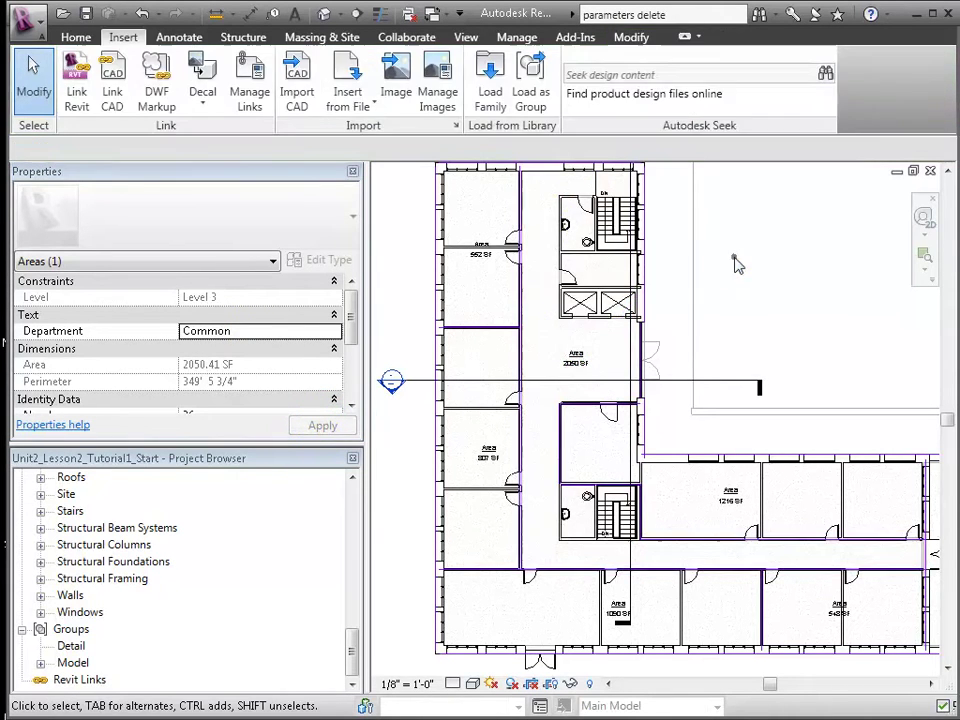
Place a Department color fill legend for Areas (Gross Building) beside the plan.
left_click(84, 40)
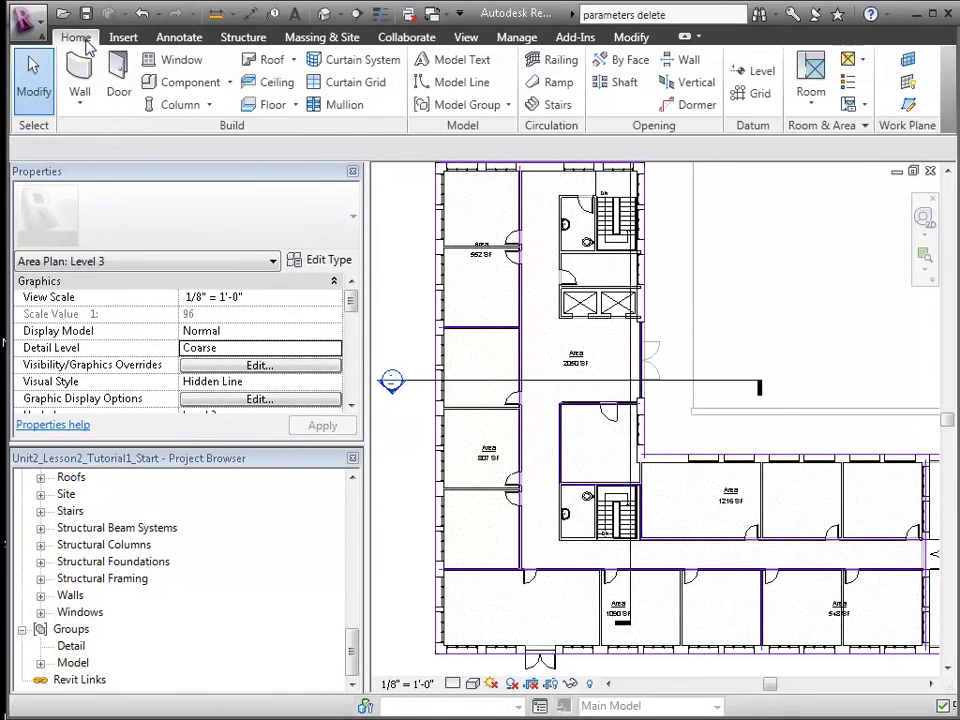
left_click(847, 80)
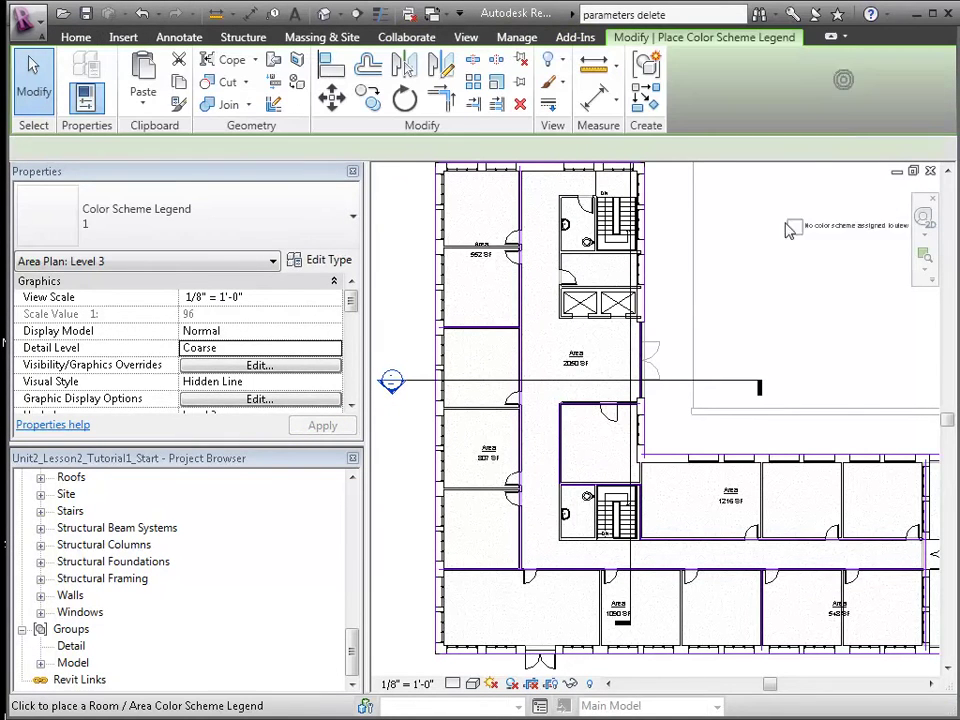
left_click(727, 328)
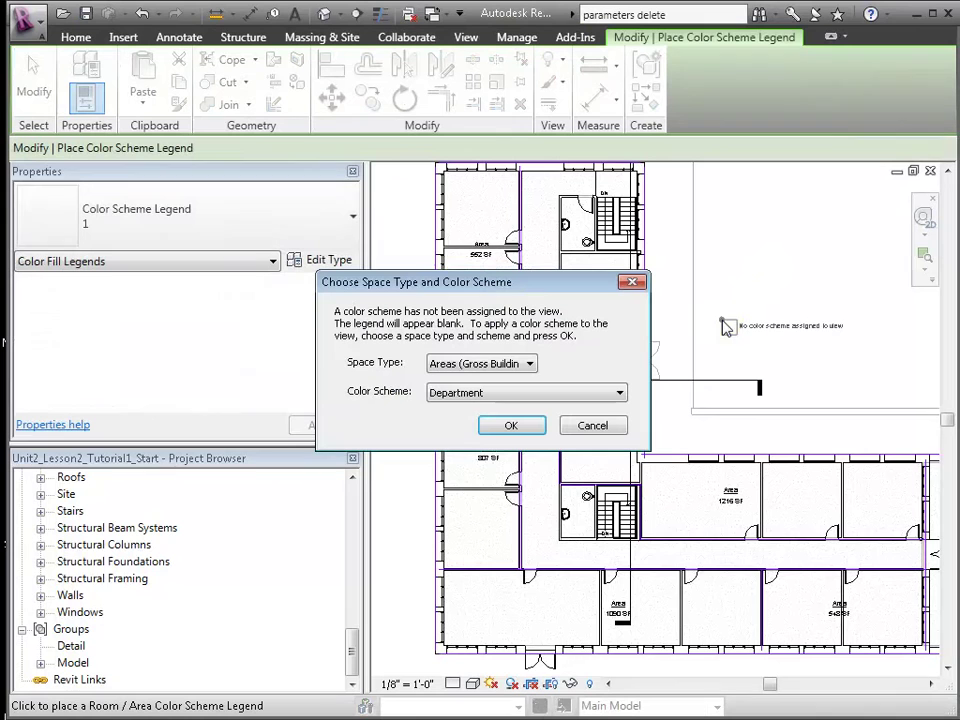
left_click(512, 365)
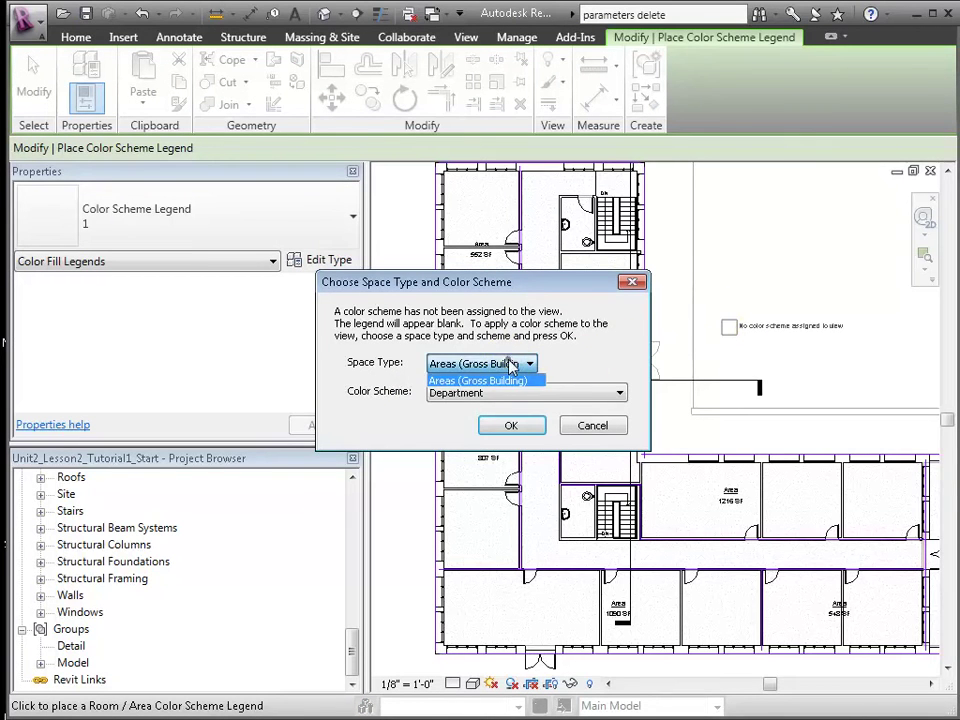
left_click(497, 364)
left_click(506, 393)
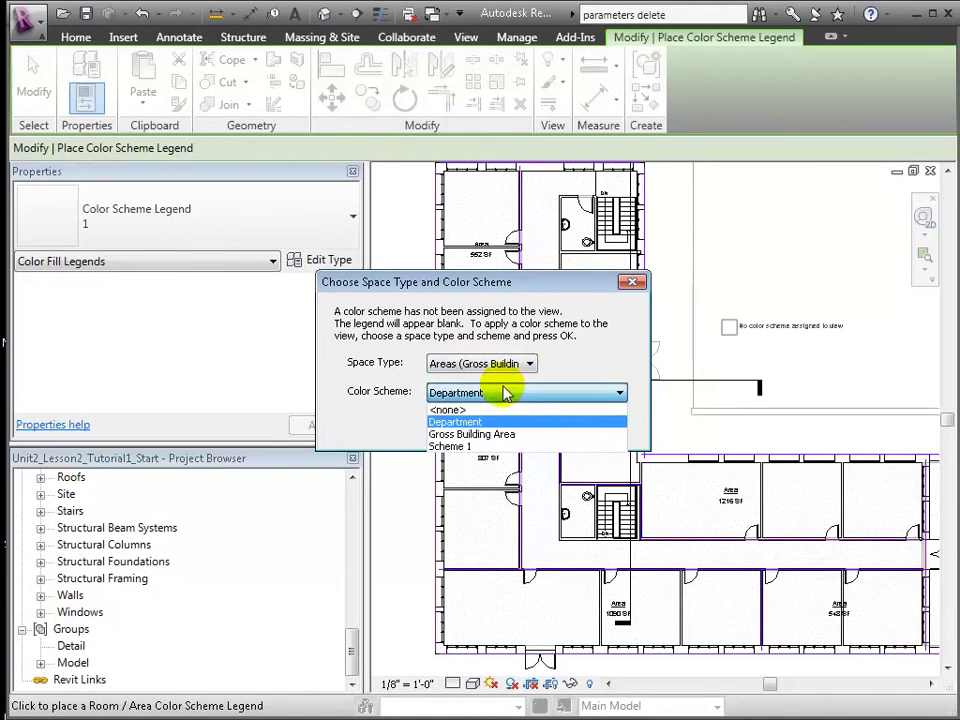
left_click(506, 393)
left_click(513, 424)
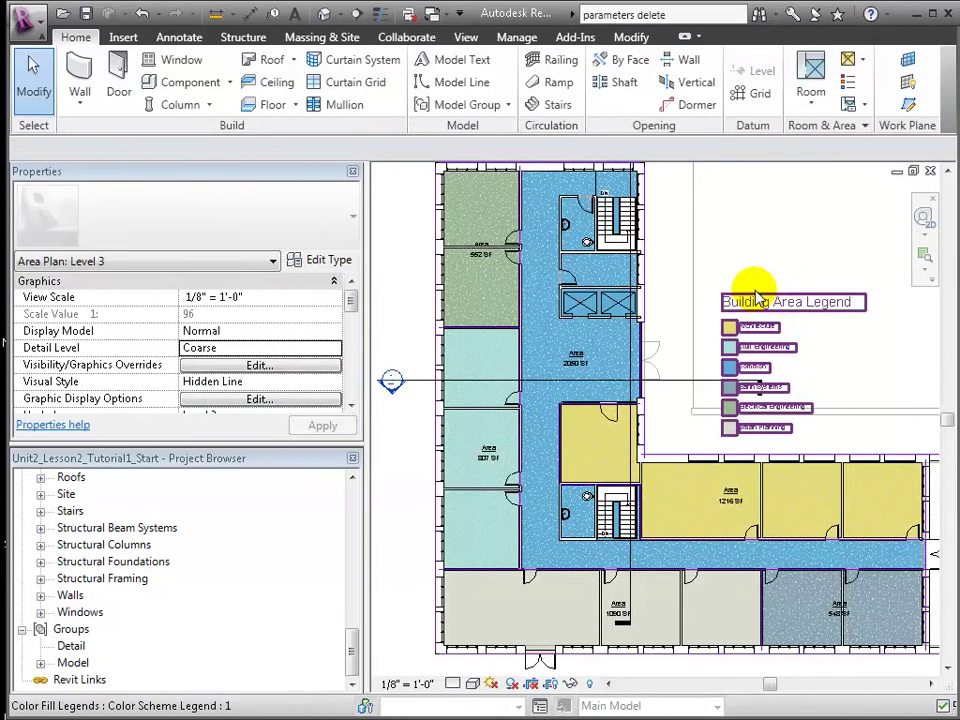
Move the legend up beside the plan and set the view scale to 1/16" = 1'-0".
left_click(696, 321)
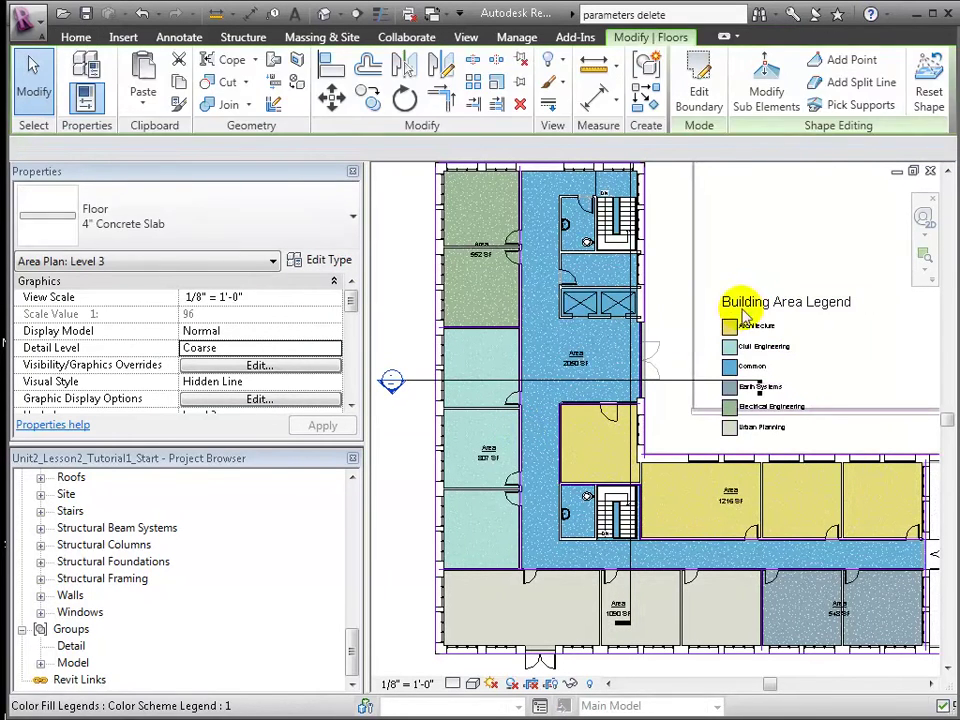
left_click_drag(743, 302, 708, 247)
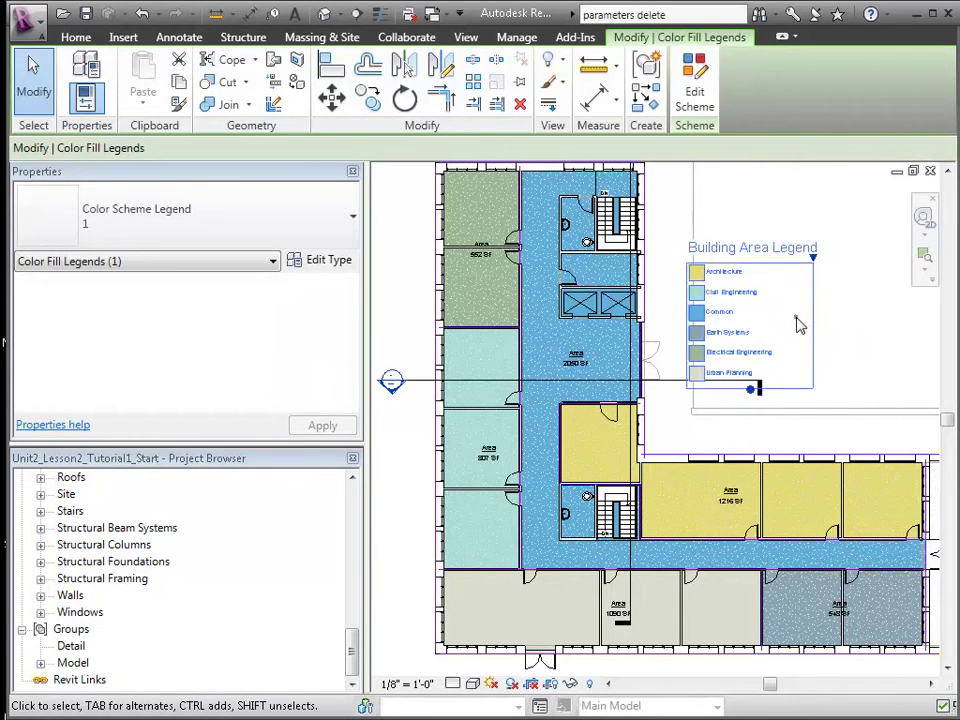
left_click(798, 323)
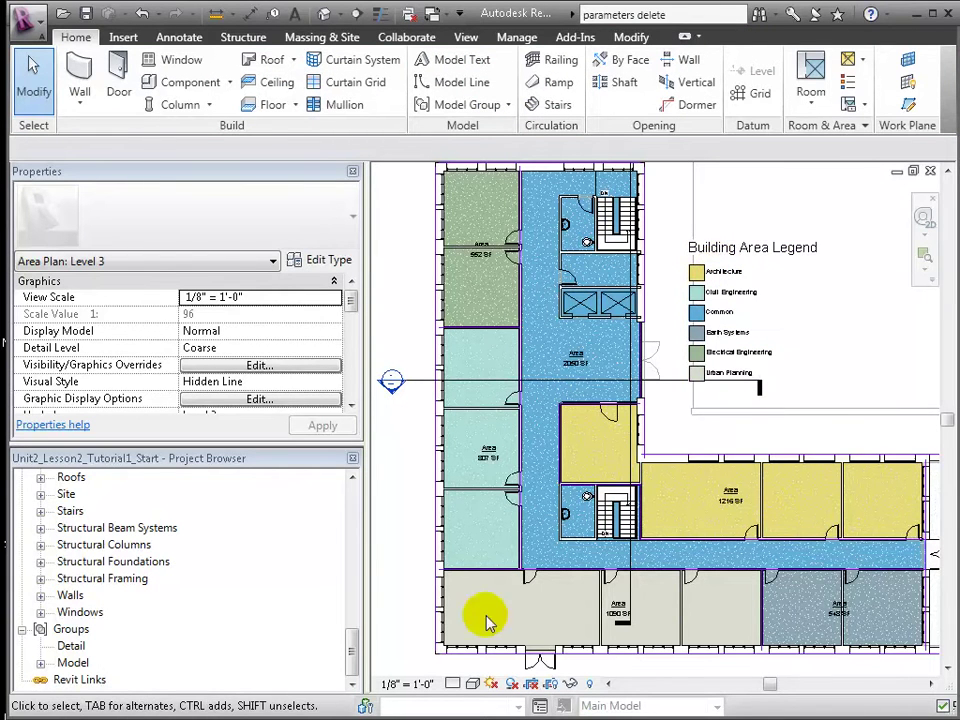
left_click(400, 683)
left_click(440, 372)
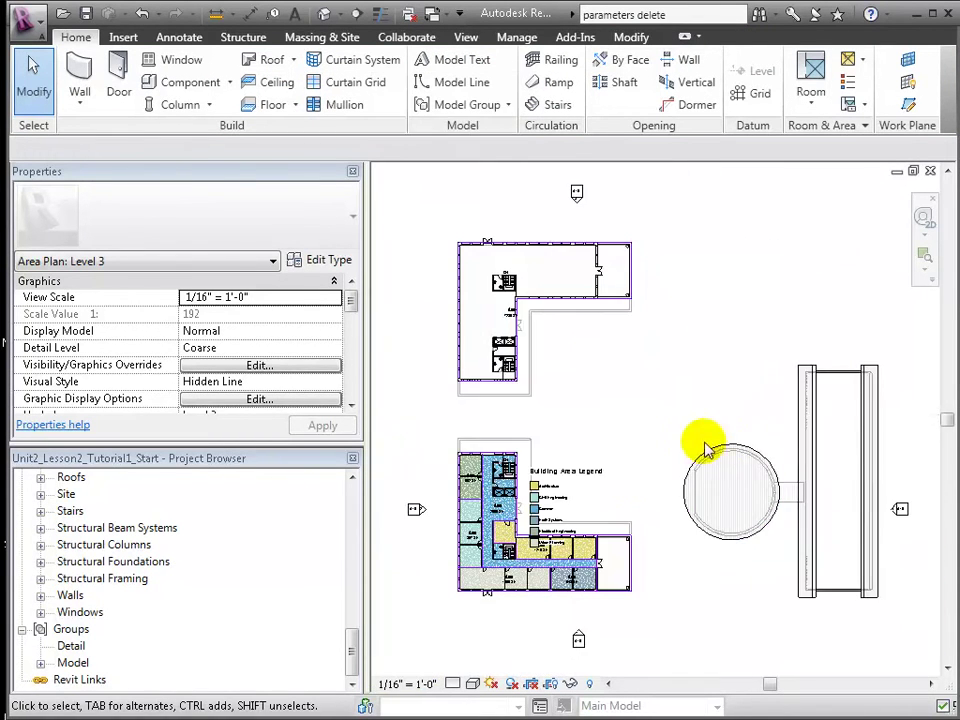
scroll(626, 506, "up", 5)
scroll(583, 318, "down", 1)
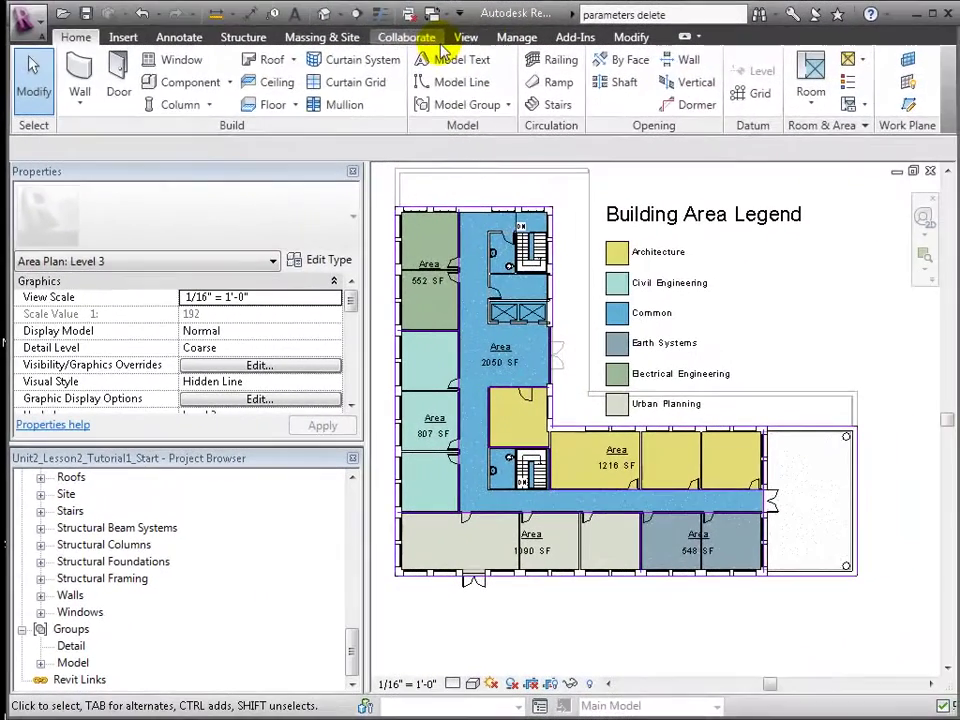
Start an Areas (Gross Building) schedule with Area, Department, Level and Perimeter fields.
left_click(466, 37)
left_click(506, 104)
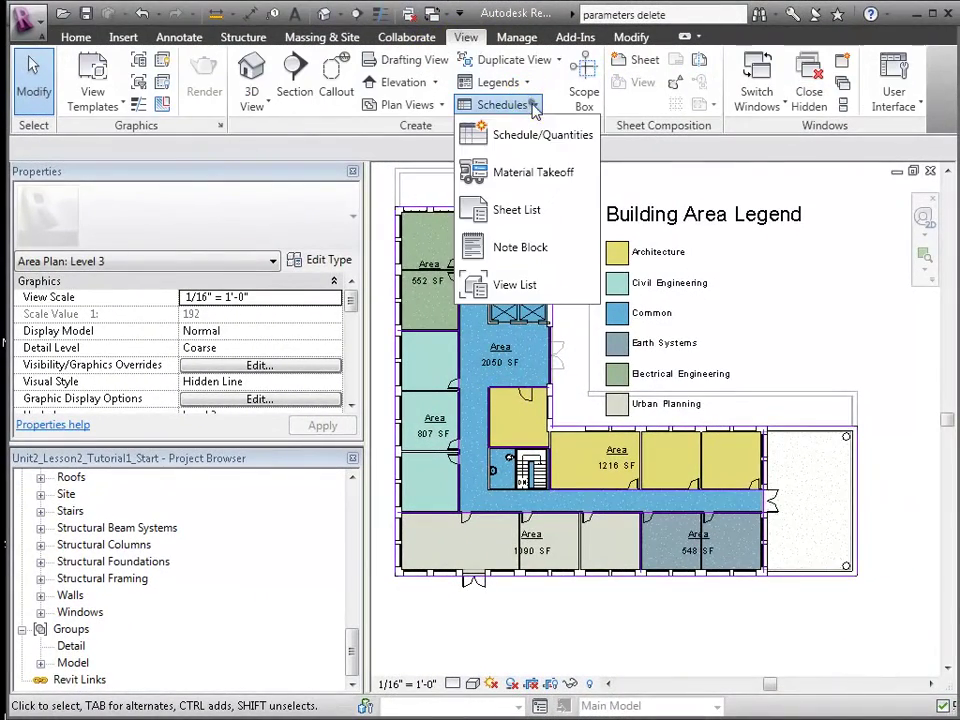
left_click(530, 135)
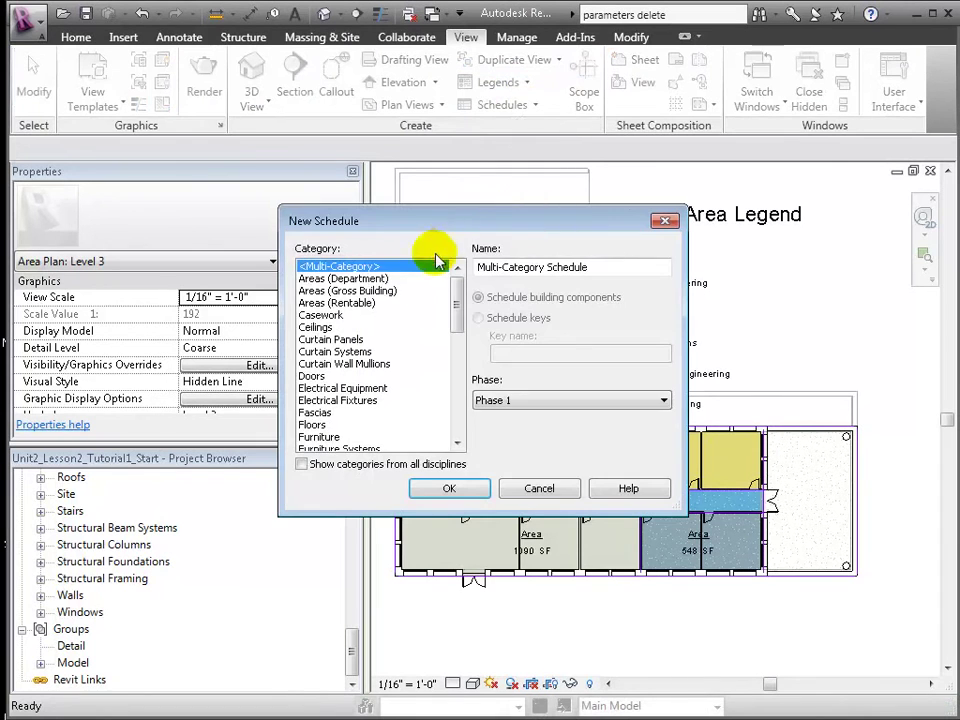
left_click(357, 291)
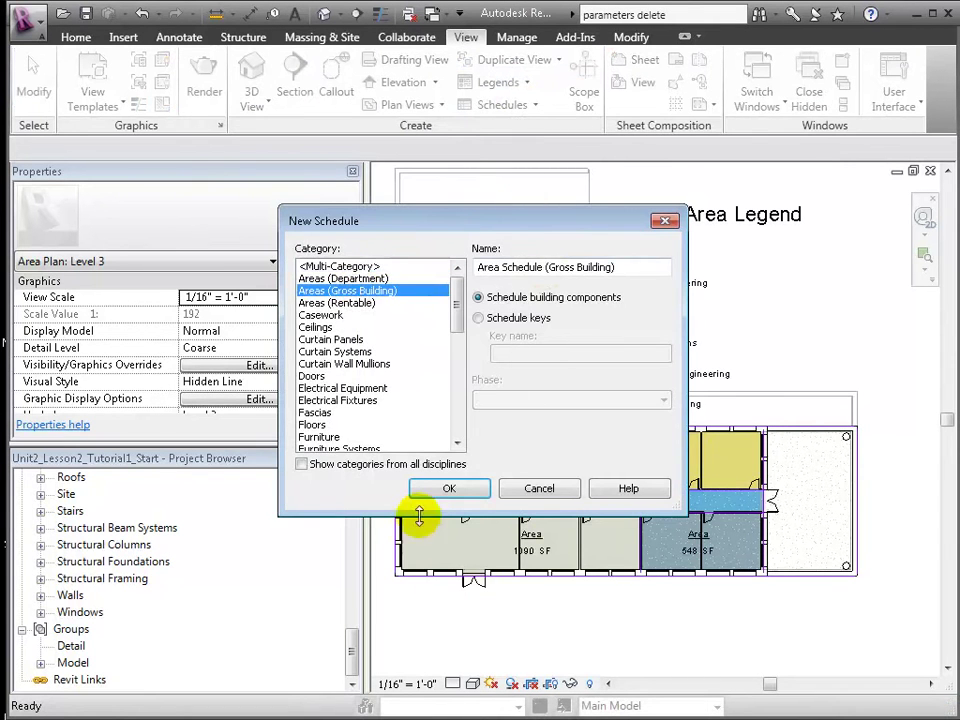
left_click(446, 489)
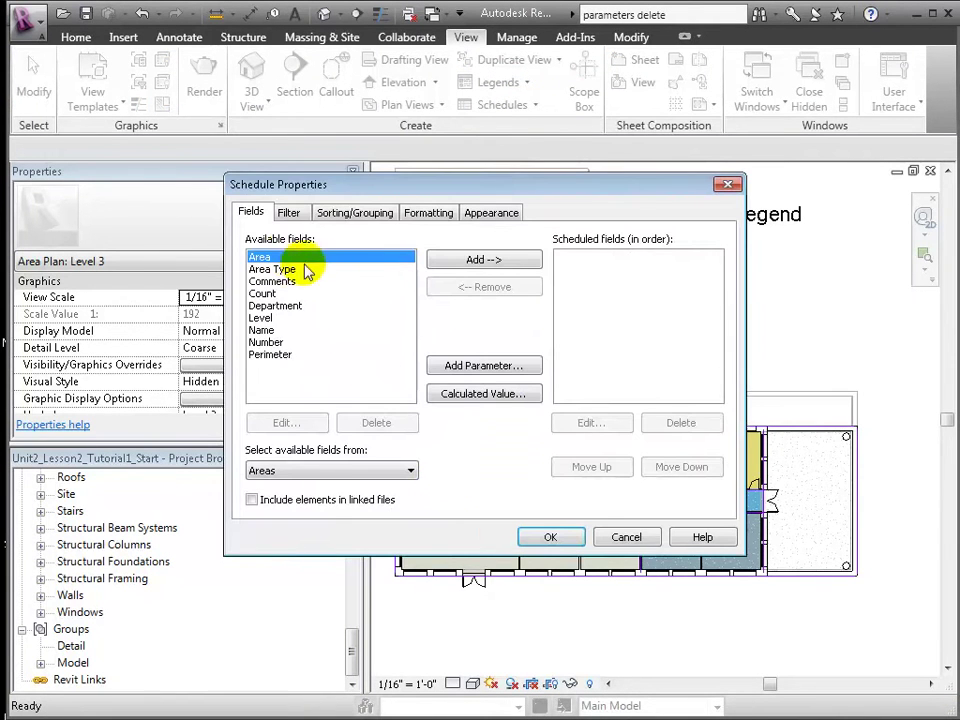
left_click(300, 270)
left_click(311, 257)
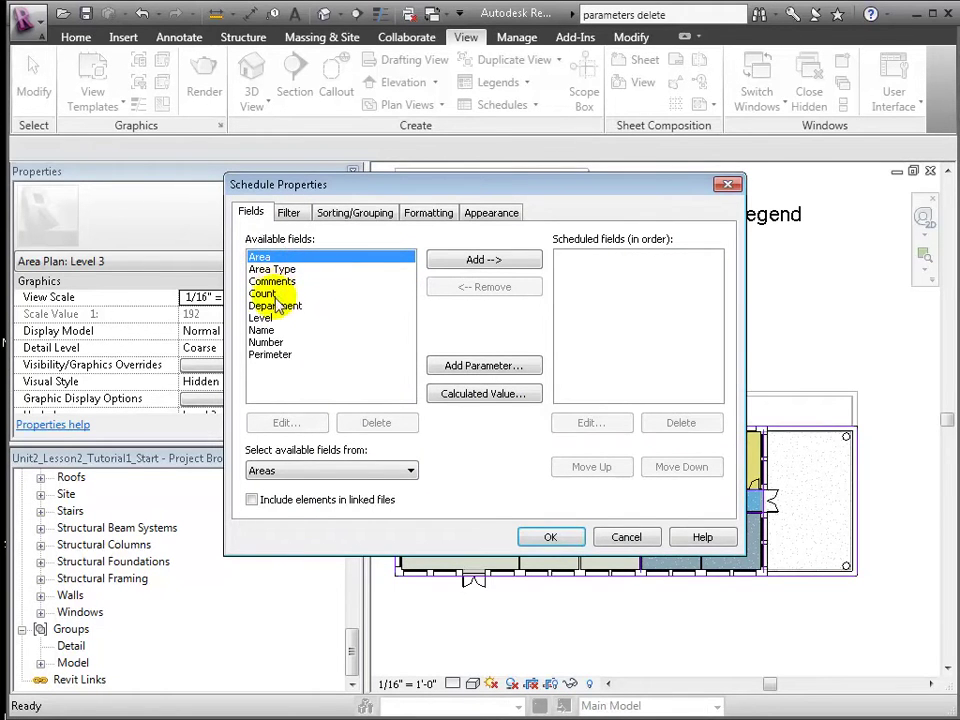
left_click(277, 305, "ctrl")
left_click(272, 354, "ctrl")
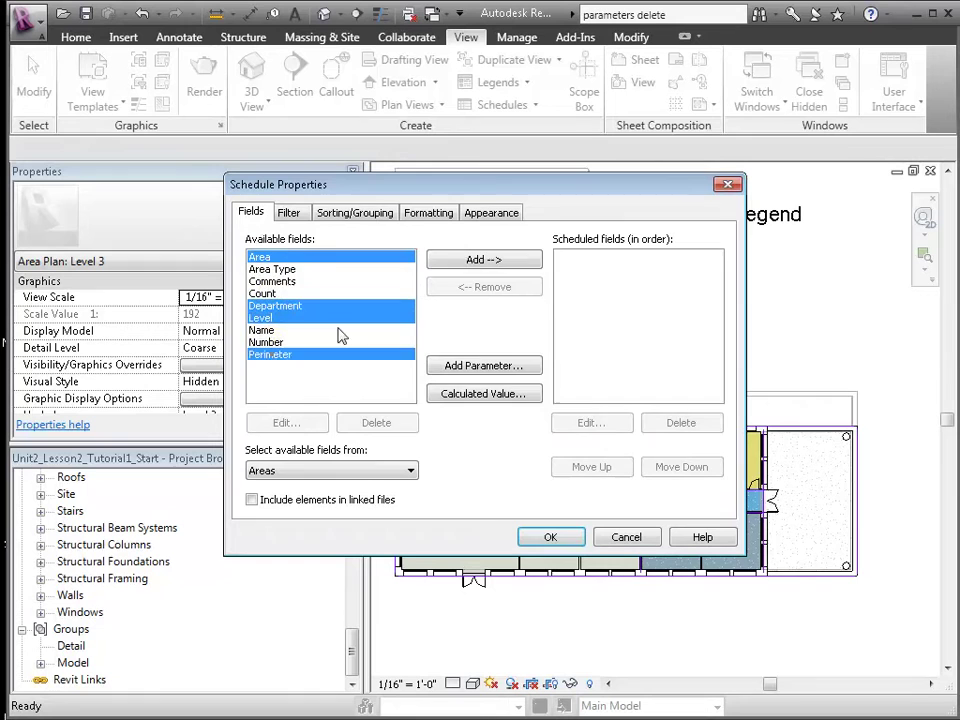
left_click(467, 262)
Sort the schedule by Department with footers showing count and totals.
left_click(355, 212)
left_click(366, 243)
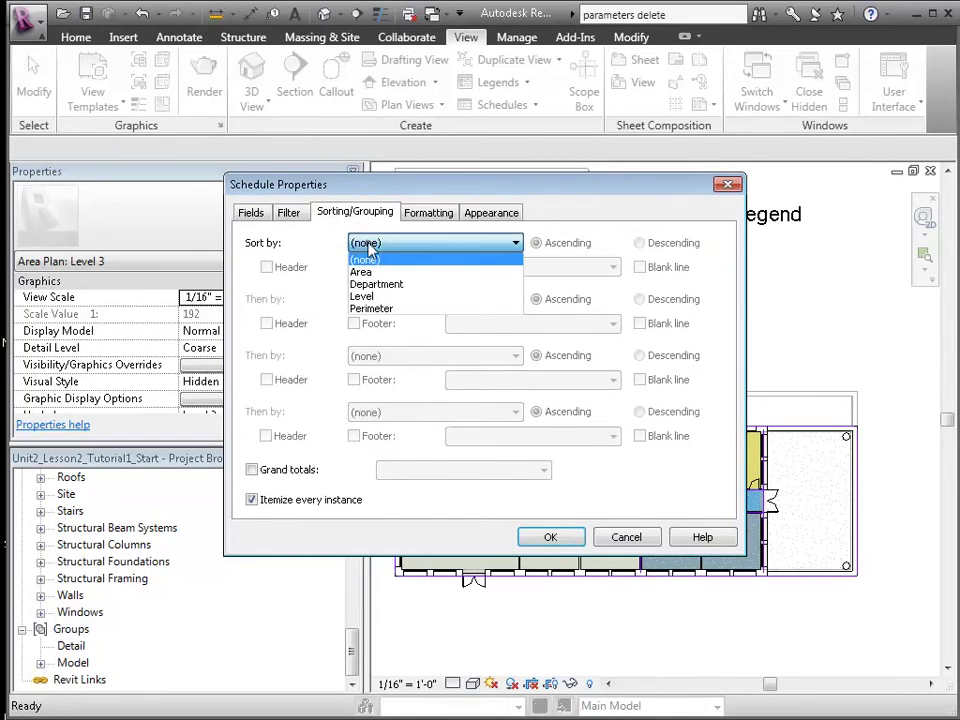
left_click(391, 281)
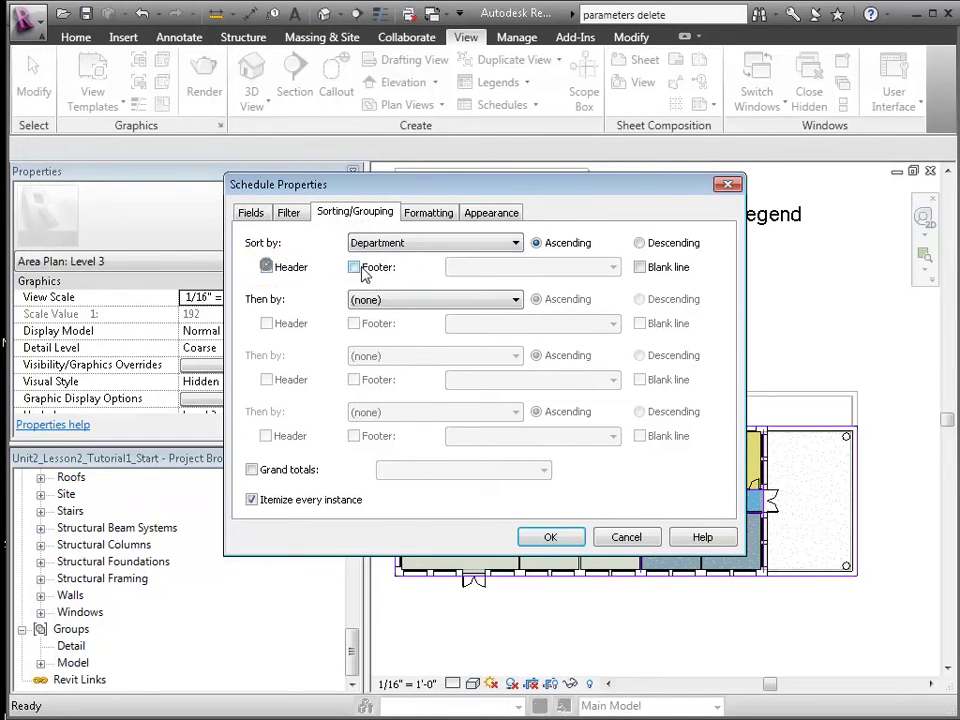
left_click(362, 270)
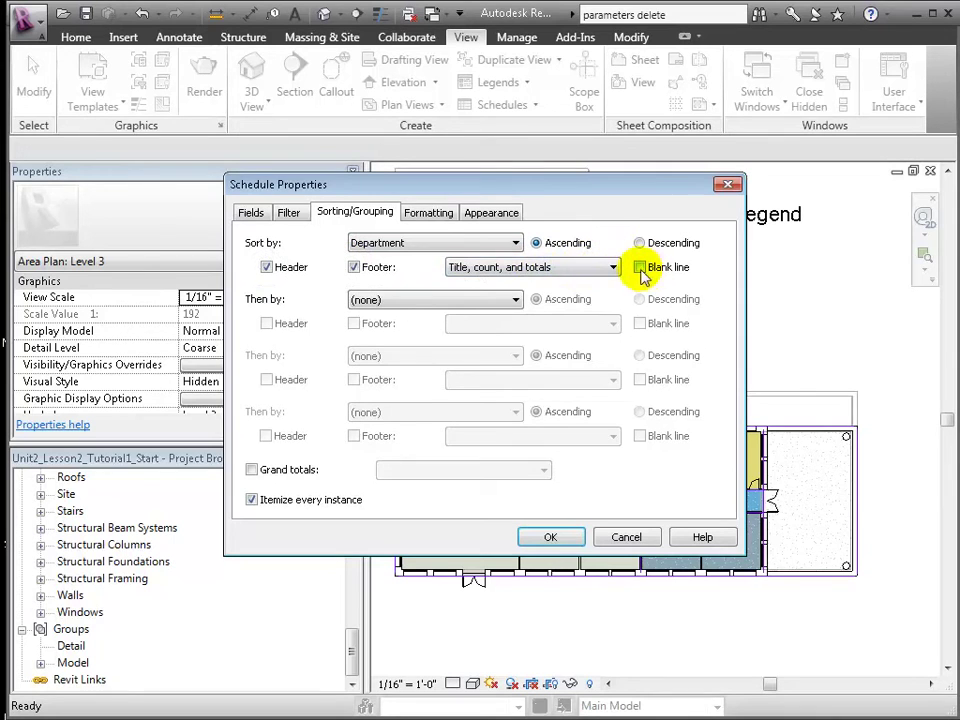
left_click(463, 299)
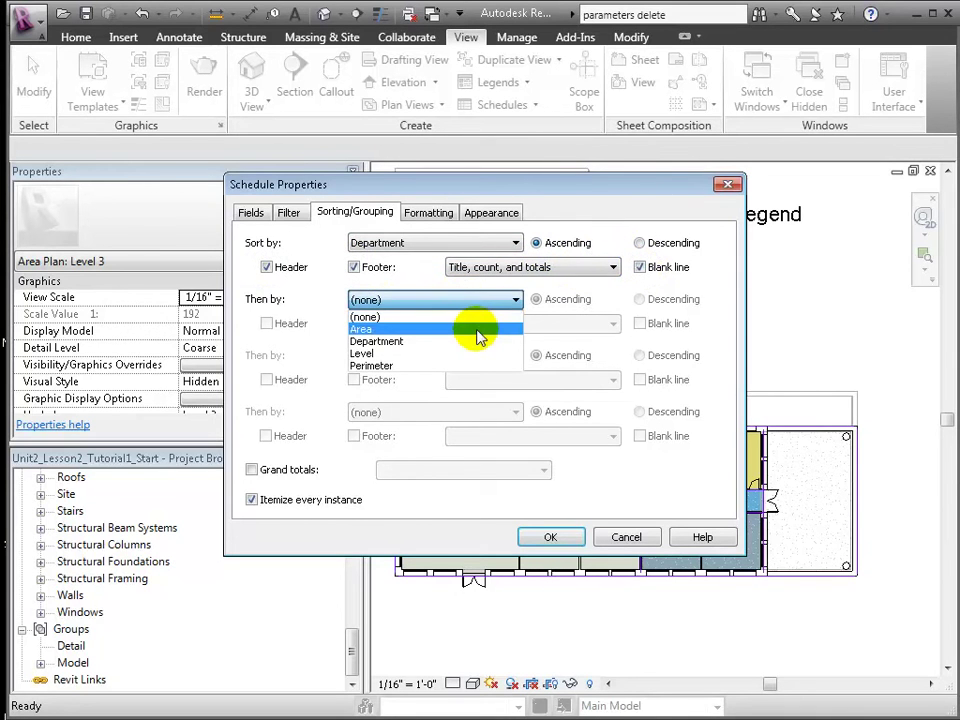
left_click(476, 299)
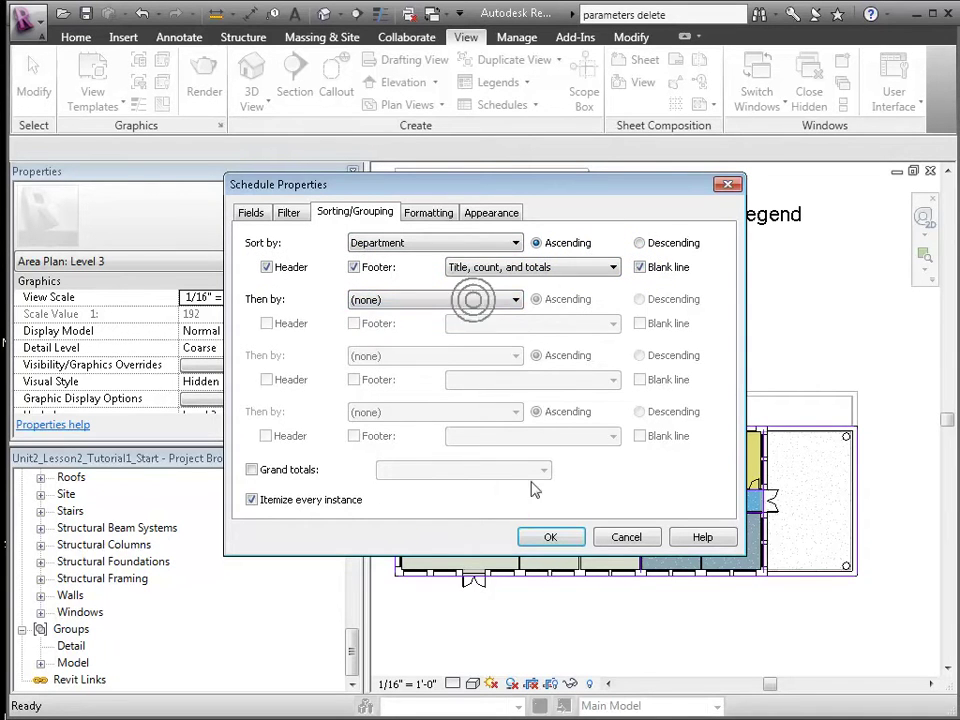
Right-align the Area and Level columns and create the schedule.
left_click(430, 216)
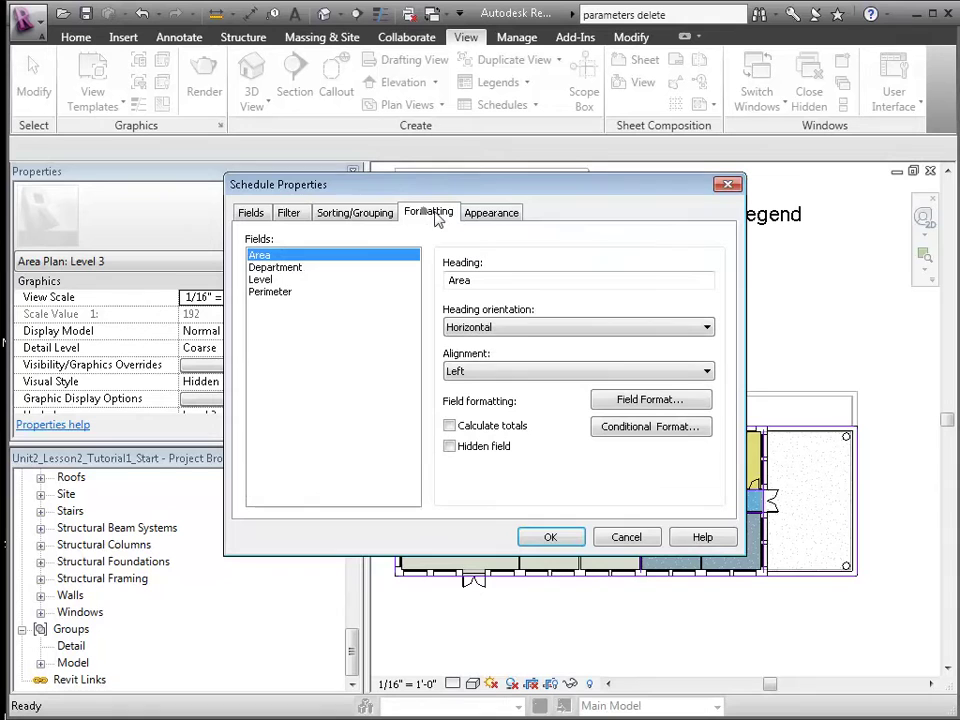
left_click(664, 376)
left_click(670, 412)
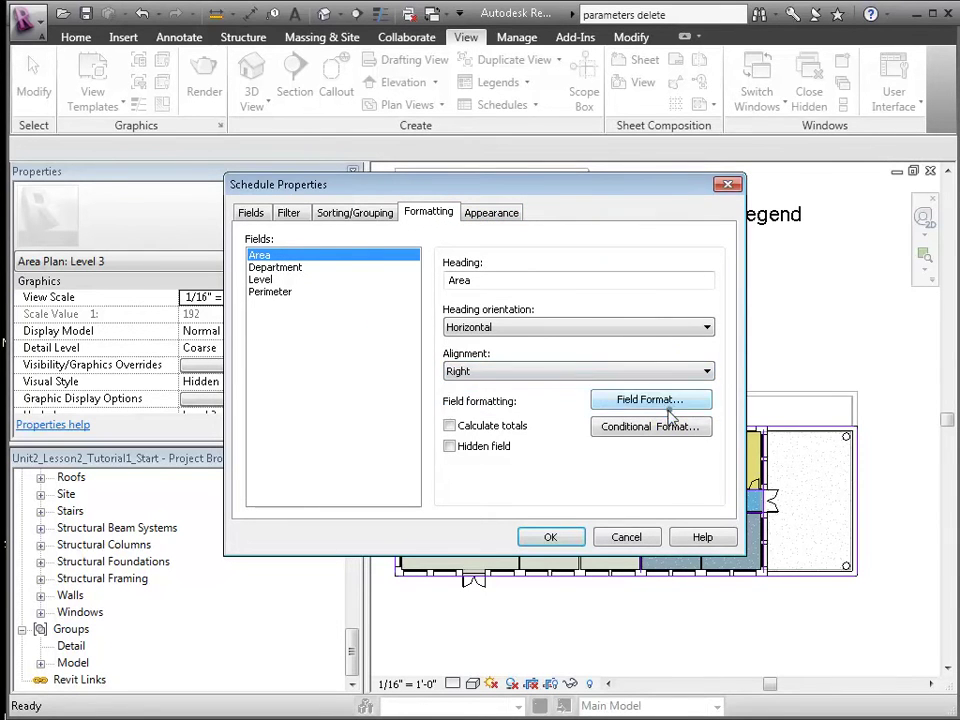
left_click(270, 280)
left_click(640, 371)
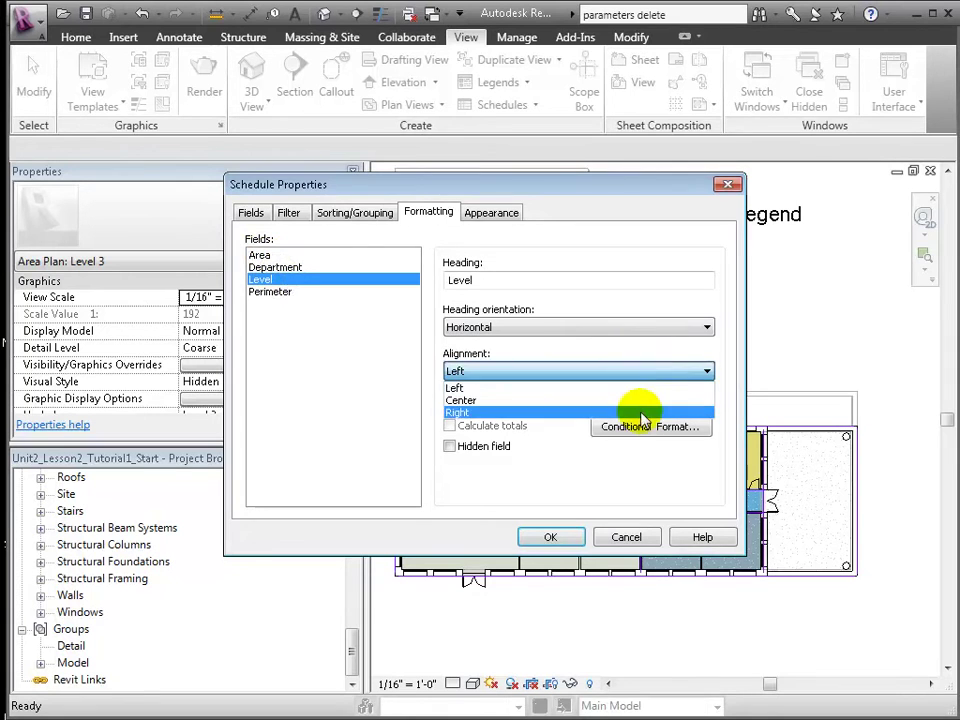
left_click(640, 410)
left_click(491, 213)
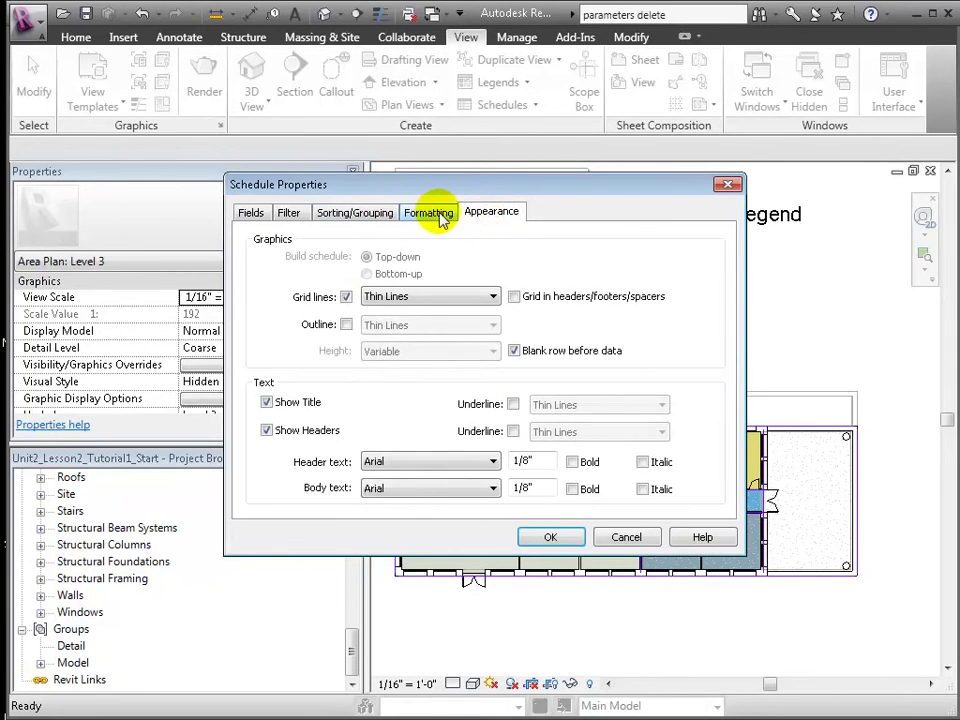
left_click(428, 212)
left_click(550, 540)
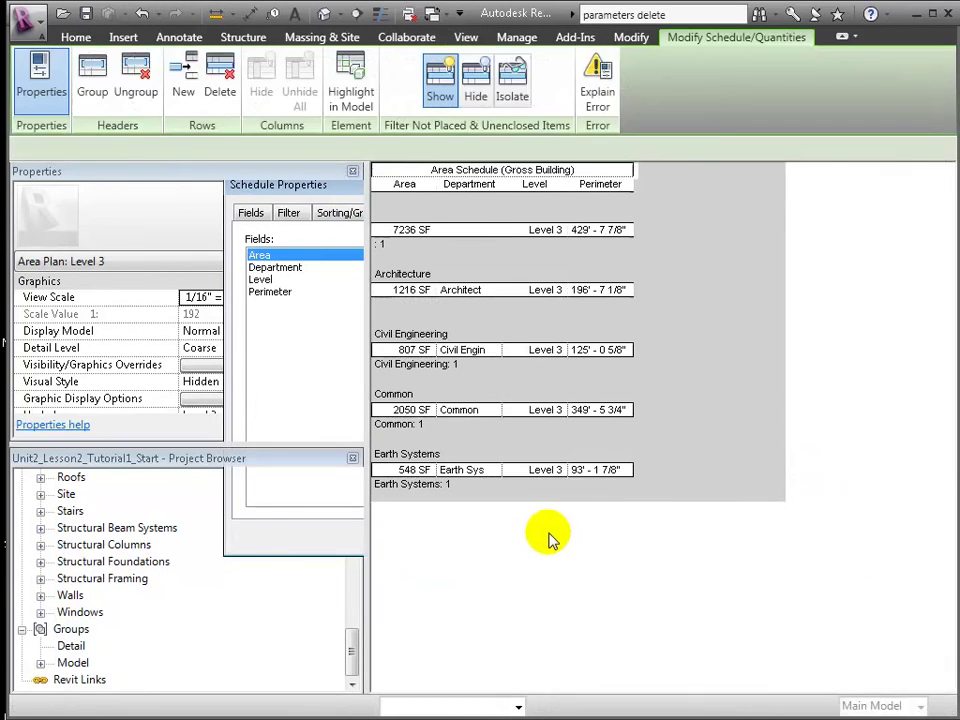
Create new sheet A163 and rename it 'Level 3 Area Plan and Schedule'.
left_click(70, 495)
right_click(72, 499)
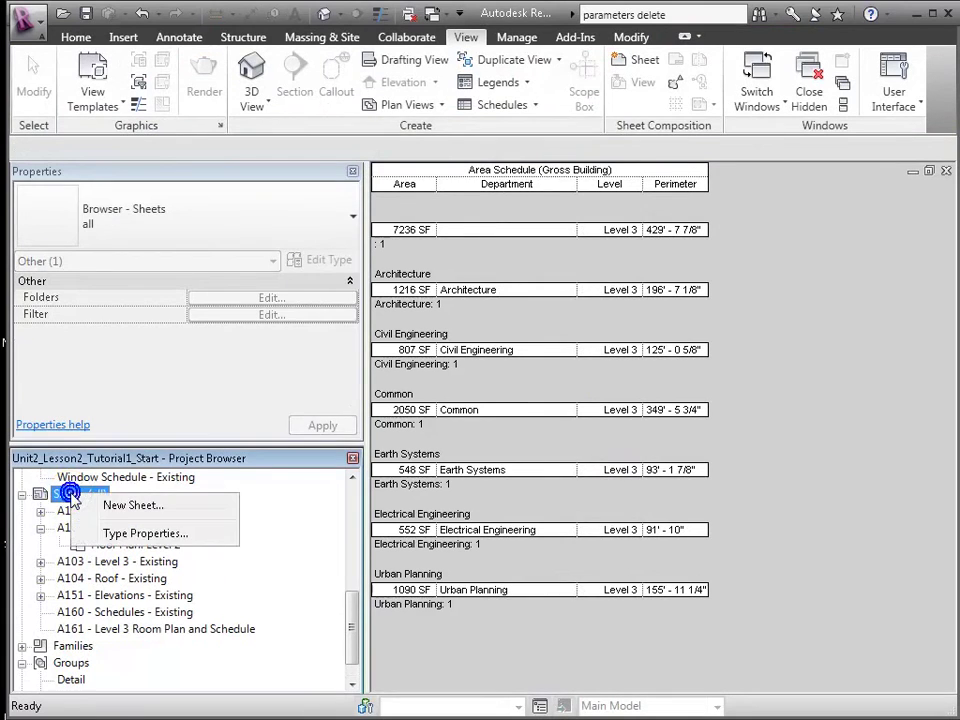
left_click(118, 505)
left_click(532, 579)
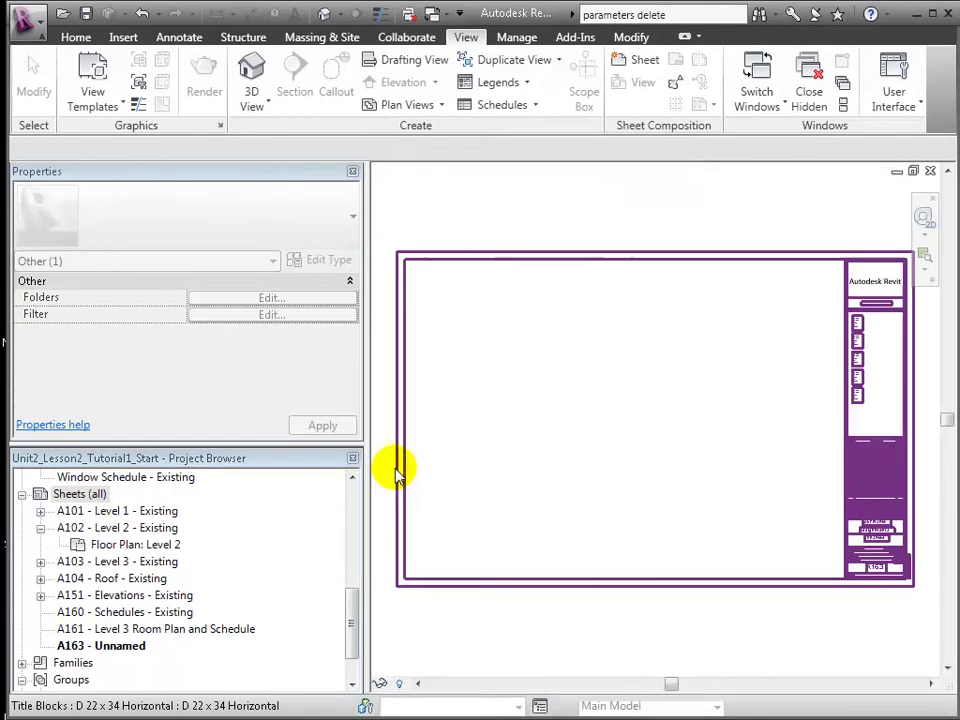
left_click(130, 648)
right_click(133, 652)
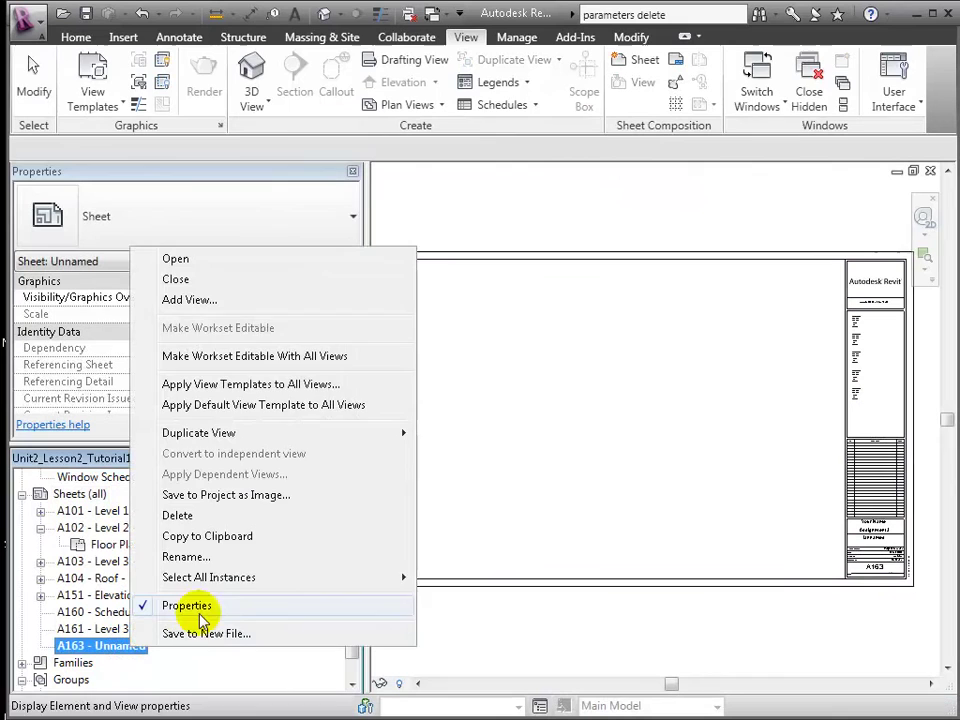
left_click(240, 558)
type("Lle")
key("Return")
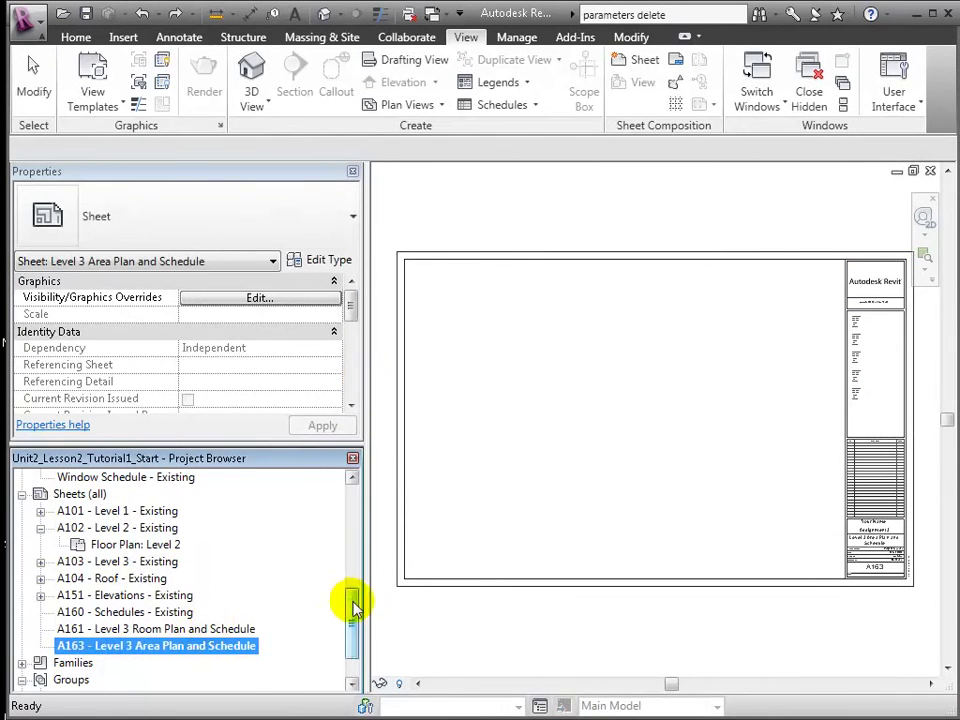
Drag the Level 3 area plan from the Project Browser onto the sheet.
left_click_drag(354, 606, 354, 520)
left_click(93, 595)
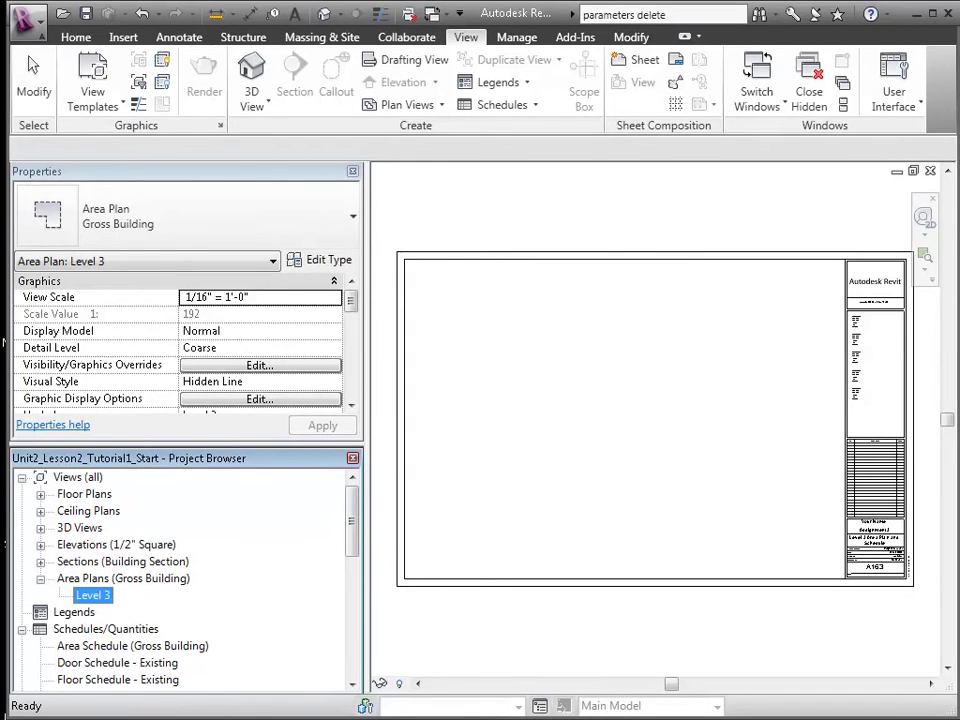
left_click_drag(93, 595, 489, 242)
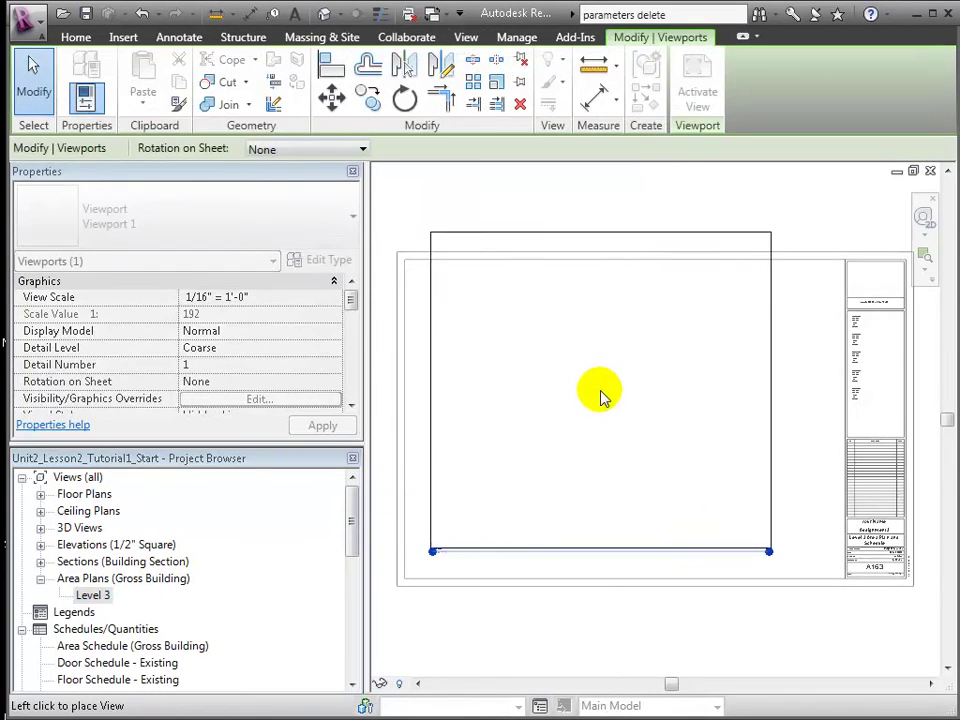
Drop the plan, crop it to the building and legend, and rescale to 1/8" = 1'-0".
left_click(577, 422)
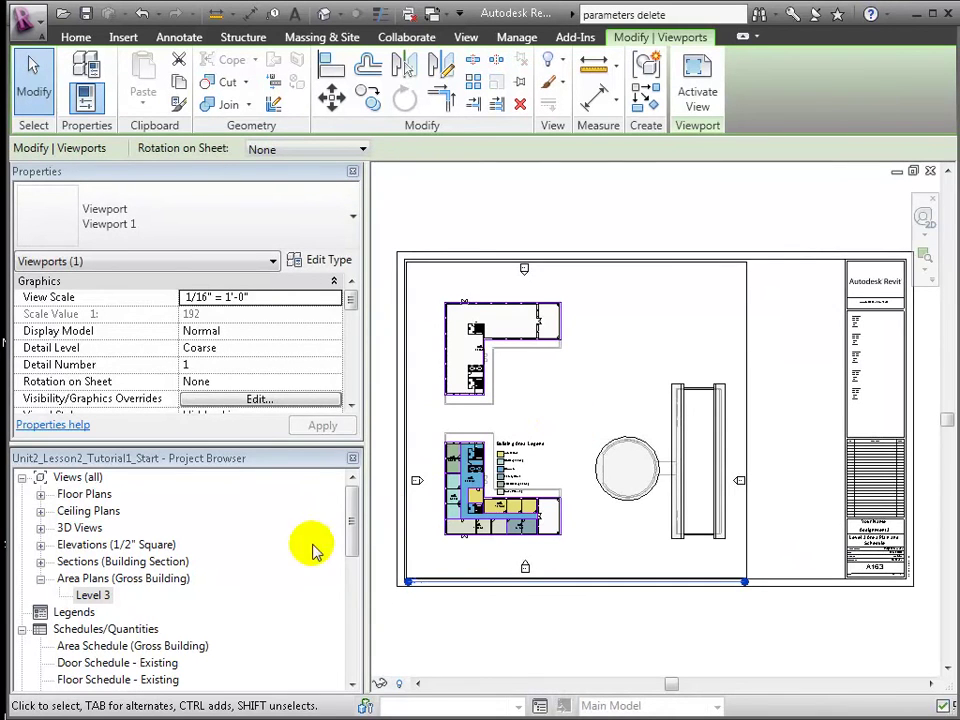
right_click(747, 428)
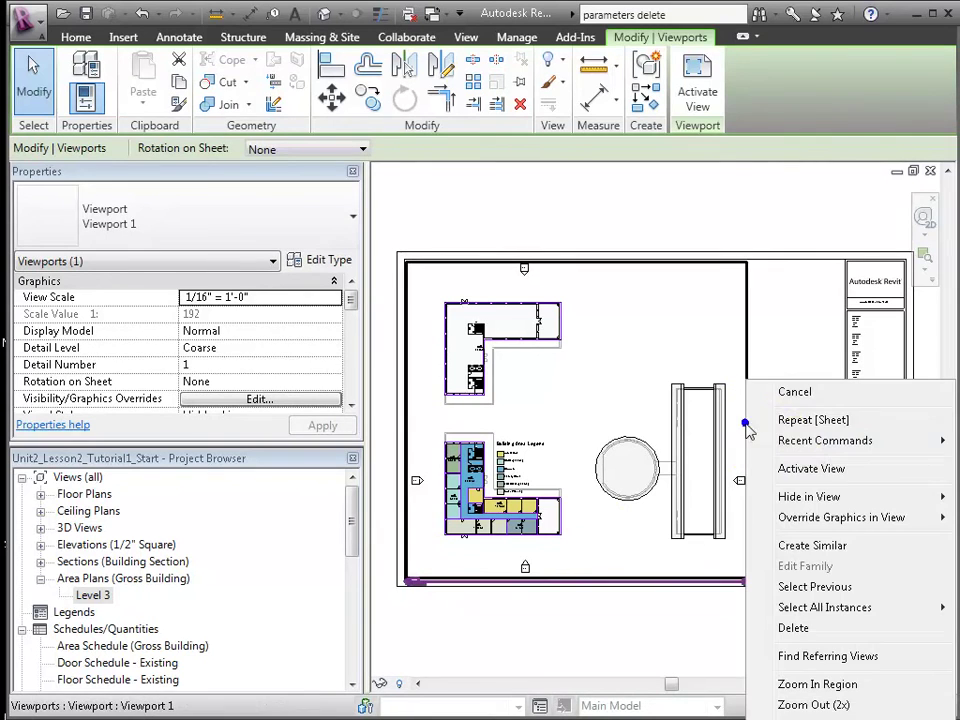
left_click(790, 468)
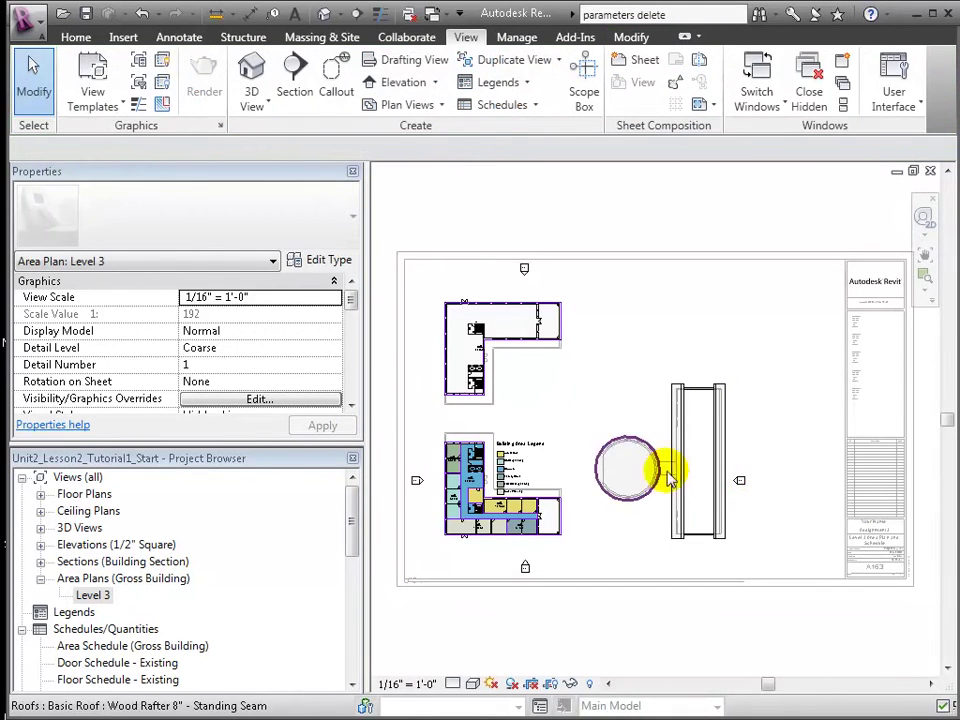
left_click(762, 412)
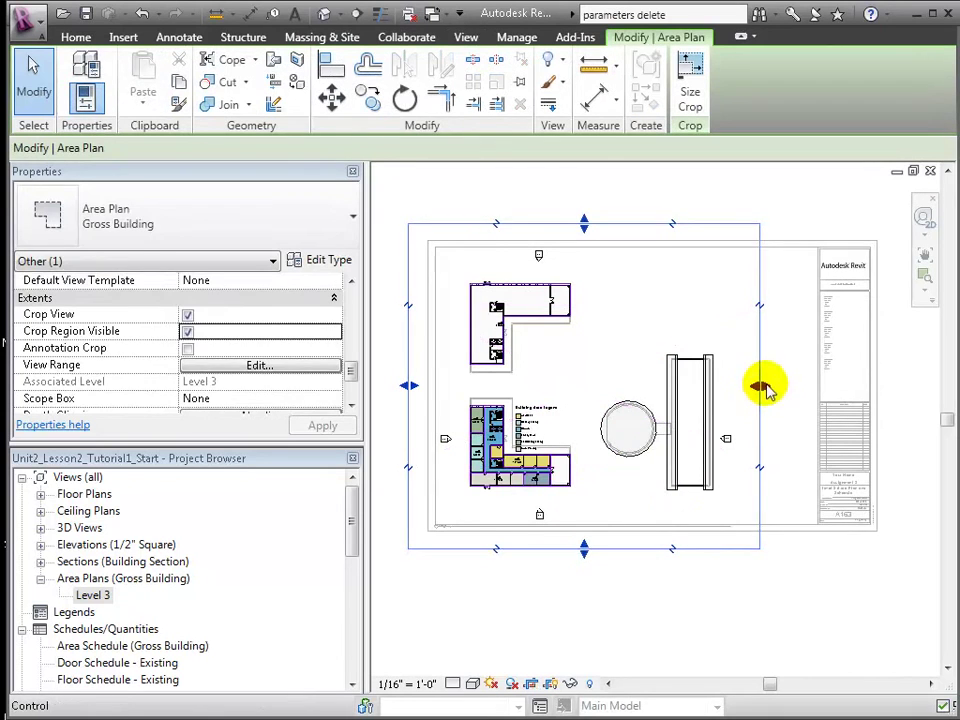
left_click_drag(762, 386, 589, 386)
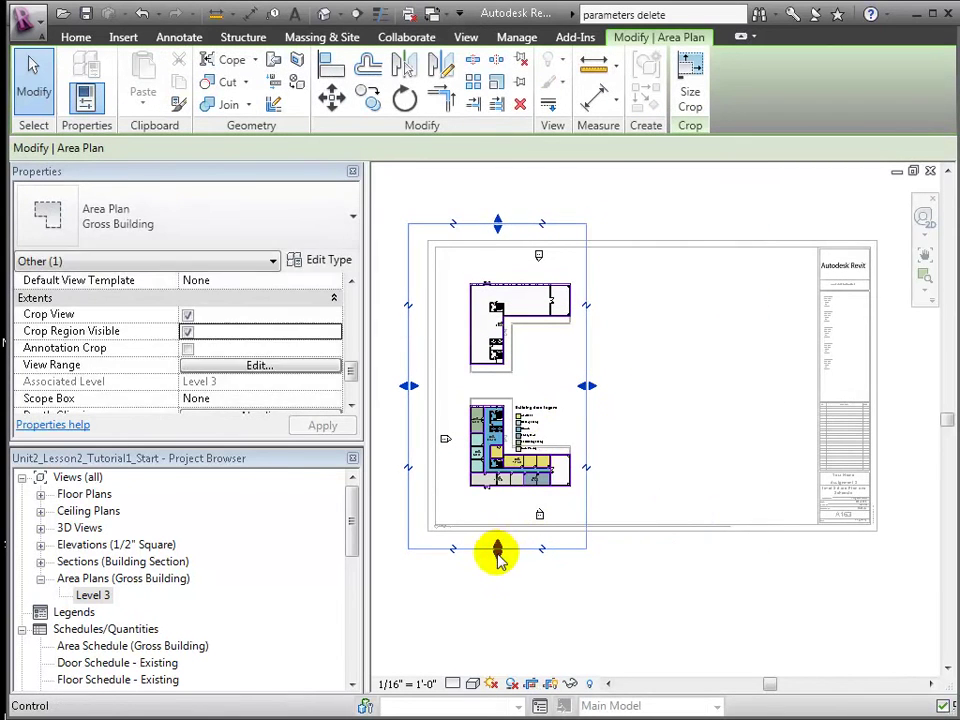
left_click_drag(497, 548, 497, 505)
left_click_drag(499, 224, 511, 395)
left_click(396, 684)
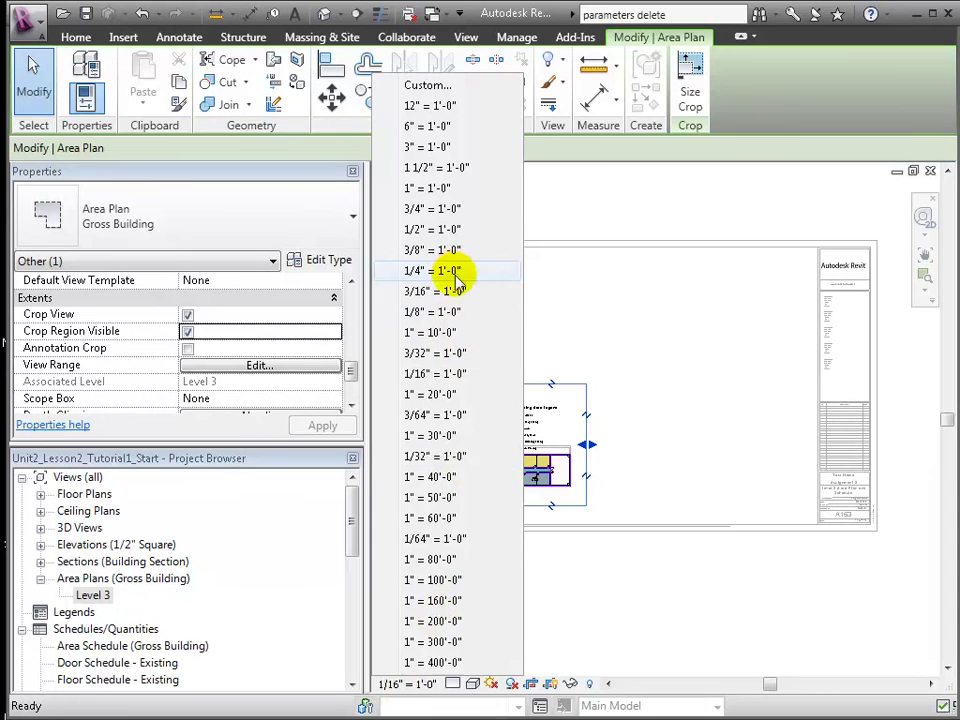
left_click(458, 311)
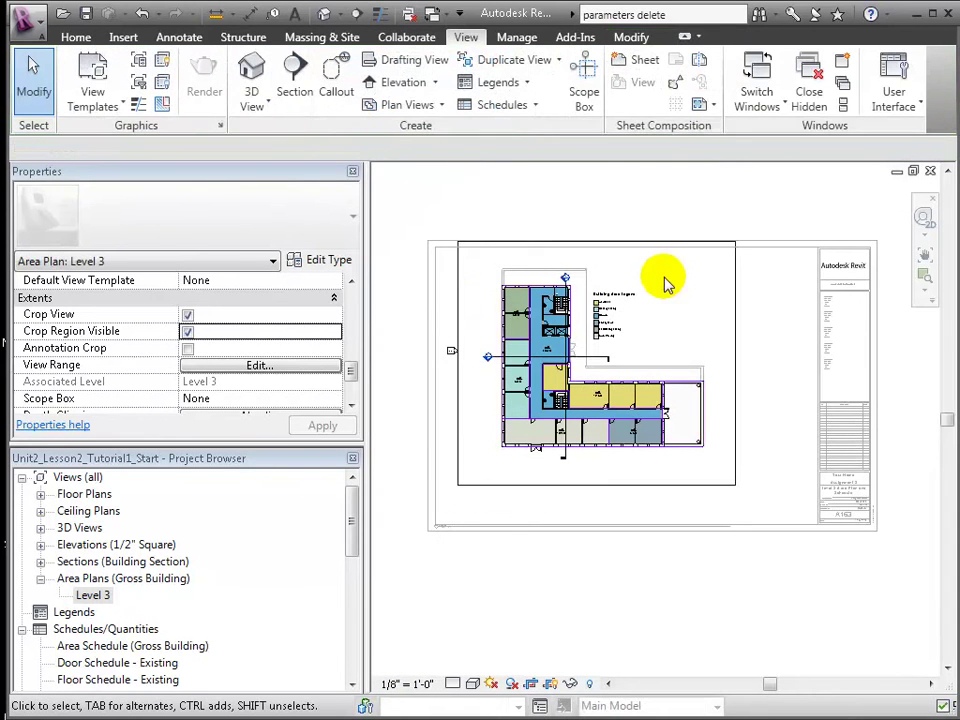
Move the plan viewport lower left and bring its title line up under the plan.
right_click(657, 486)
left_click(735, 574)
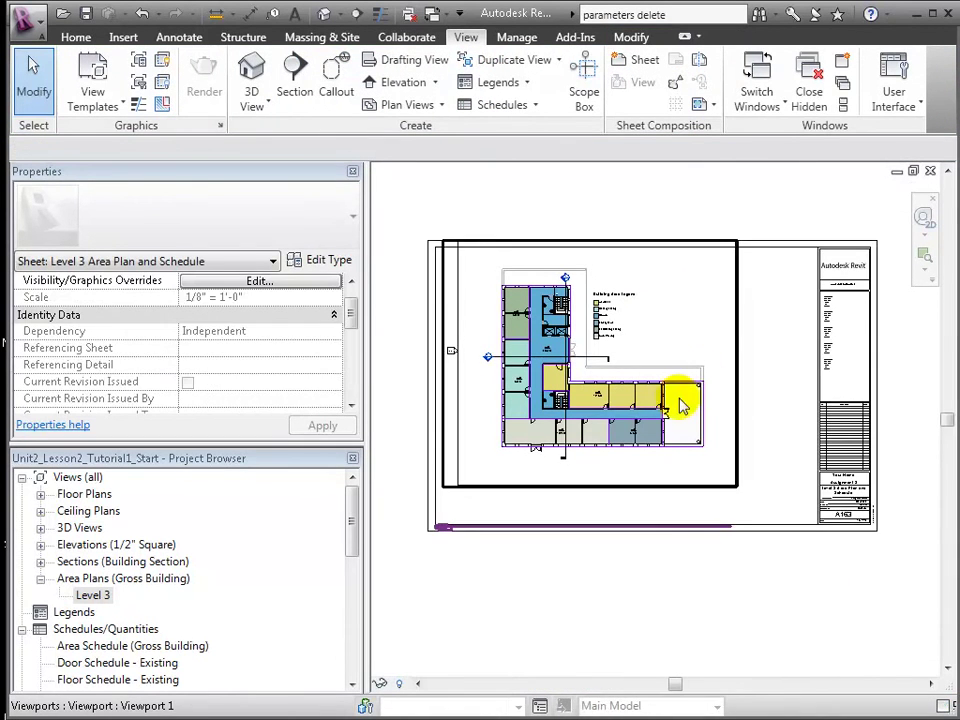
left_click(739, 321)
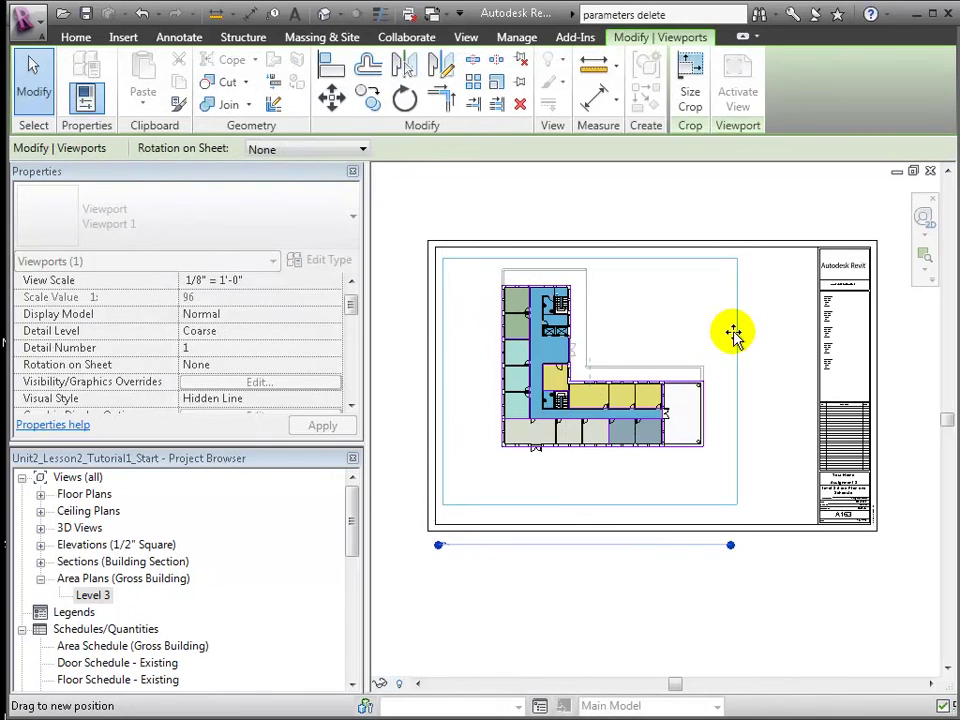
left_click_drag(727, 343, 705, 371)
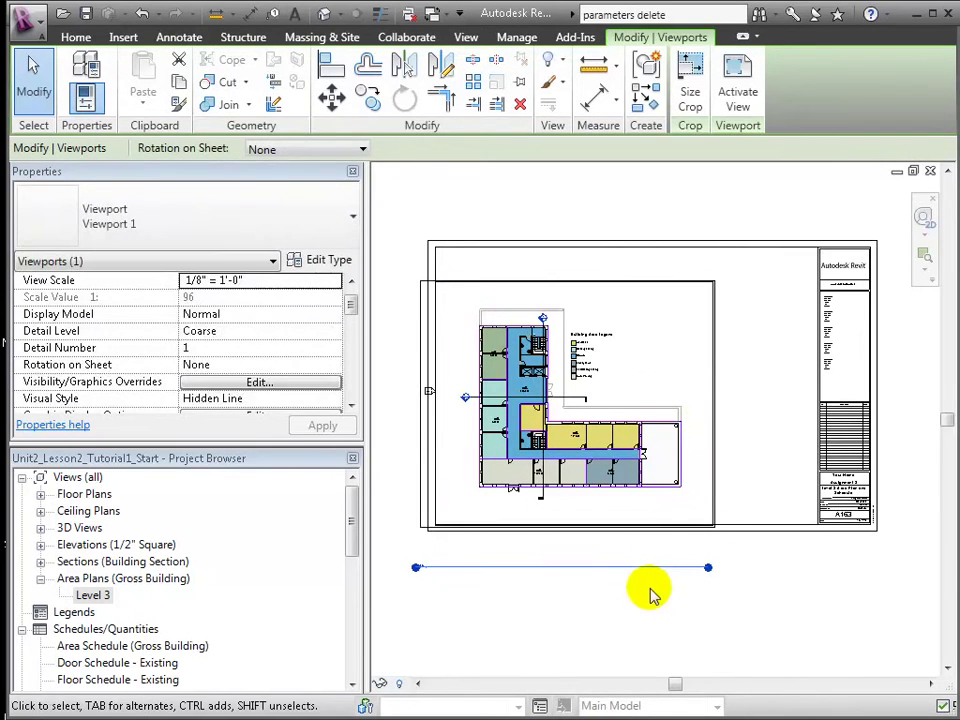
left_click_drag(654, 594, 686, 503)
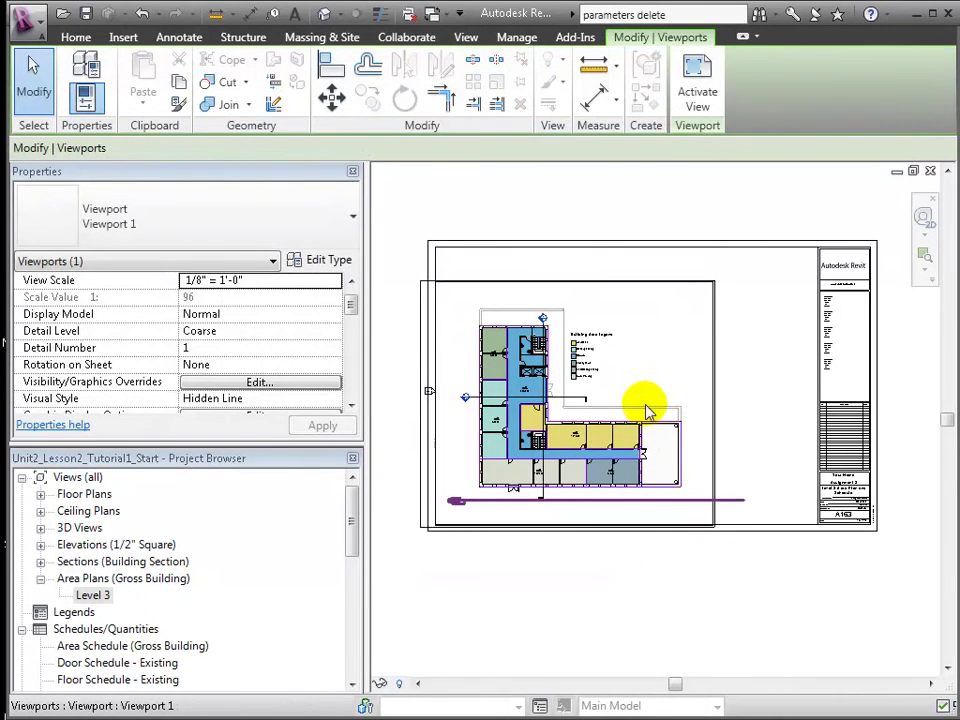
left_click(739, 251)
left_click_drag(613, 405, 583, 403)
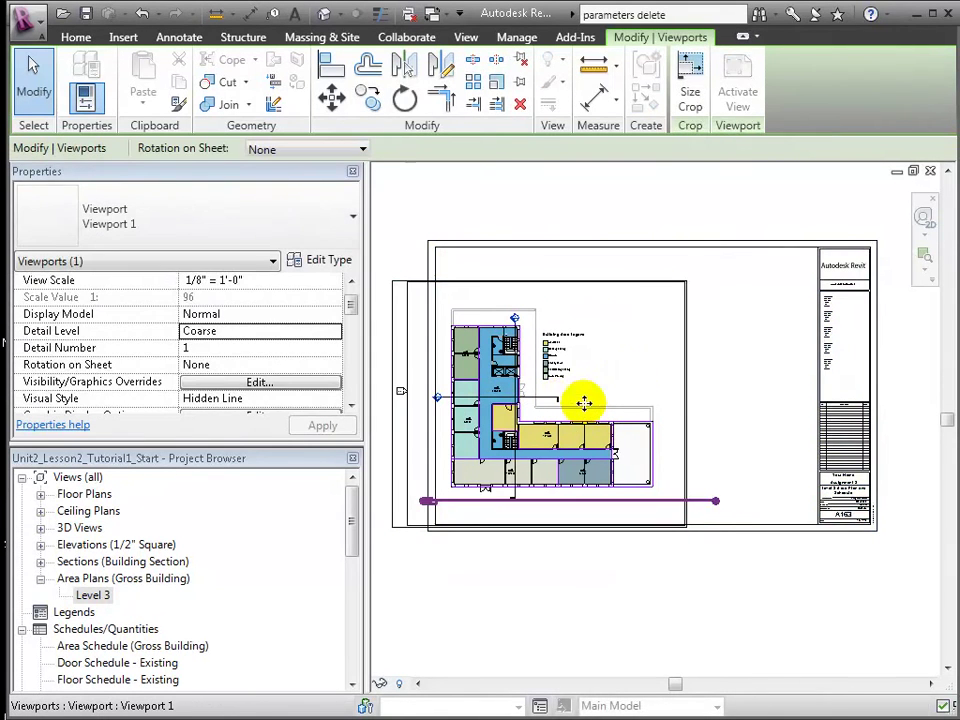
Hide the plan's crop region, then return to the sheet.
right_click(655, 378)
left_click(700, 476)
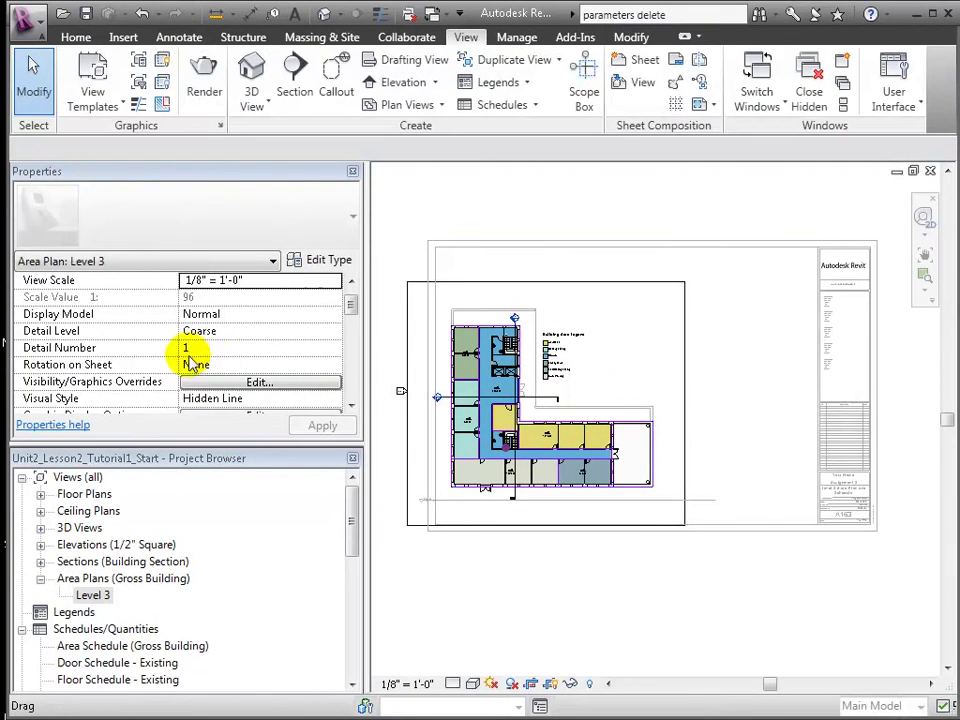
scroll(355, 390, "down", 5)
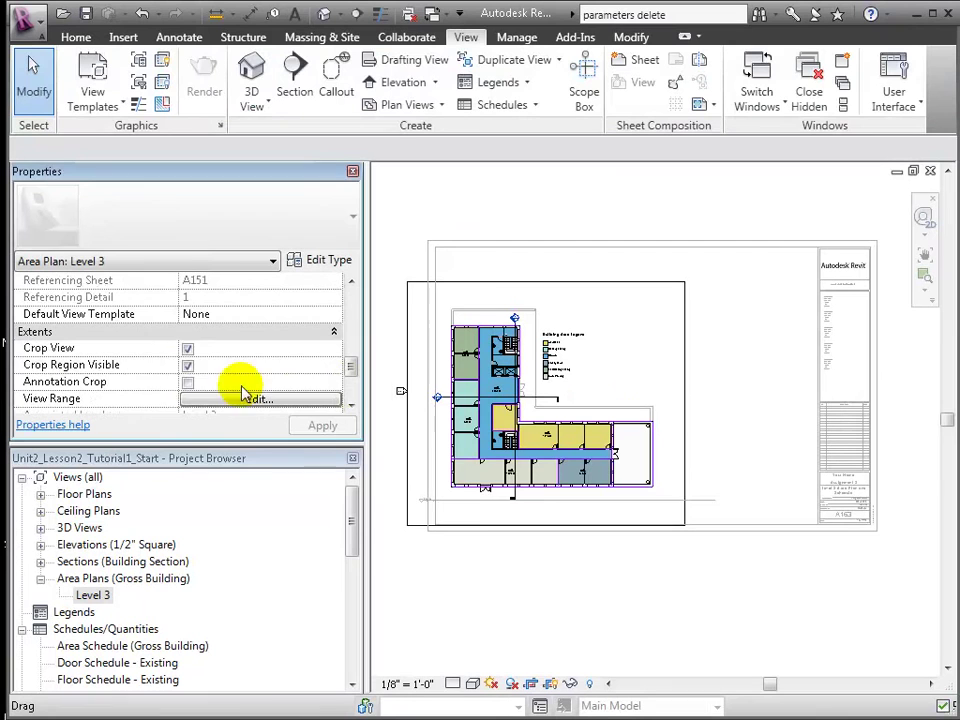
left_click(186, 366)
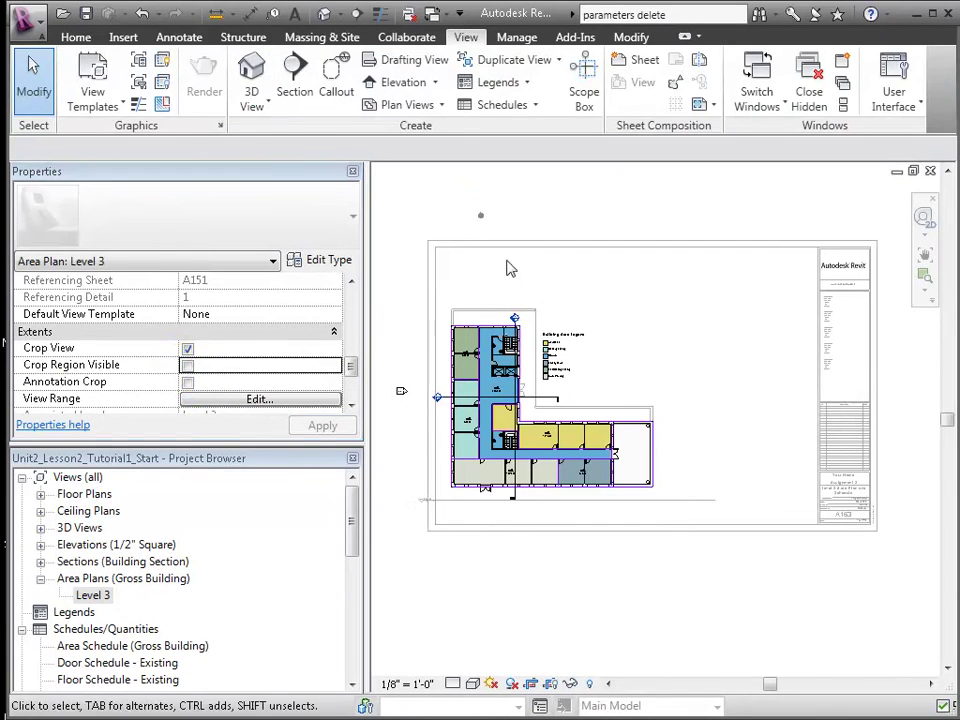
double_click(508, 268)
left_click(30, 636)
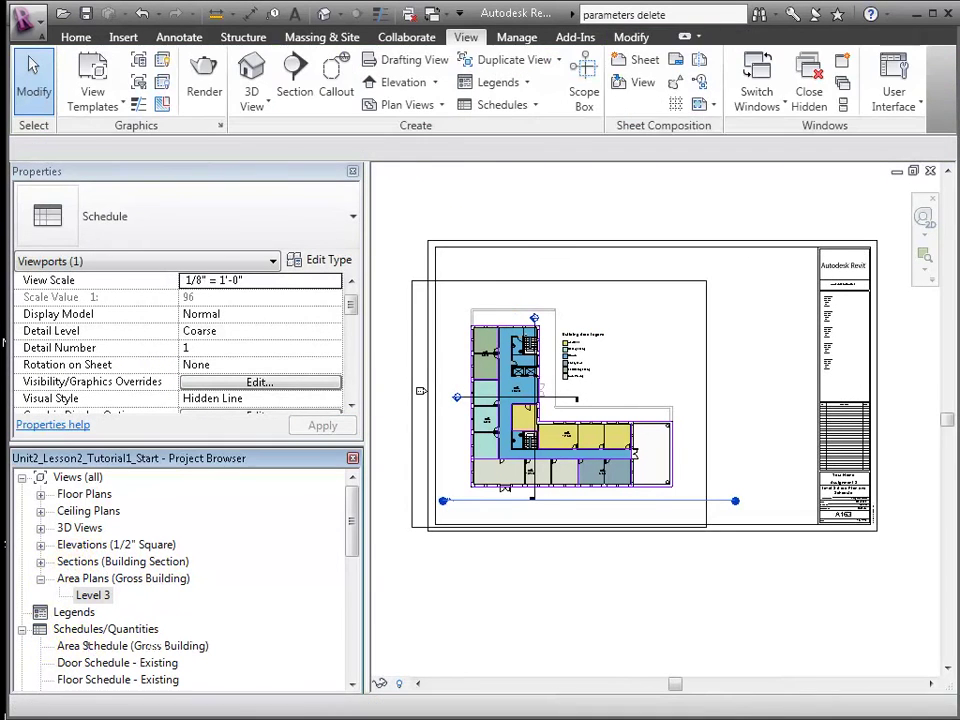
Place the Gross Building area schedule at the sheet's upper right and widen its columns.
left_click_drag(130, 645, 703, 343)
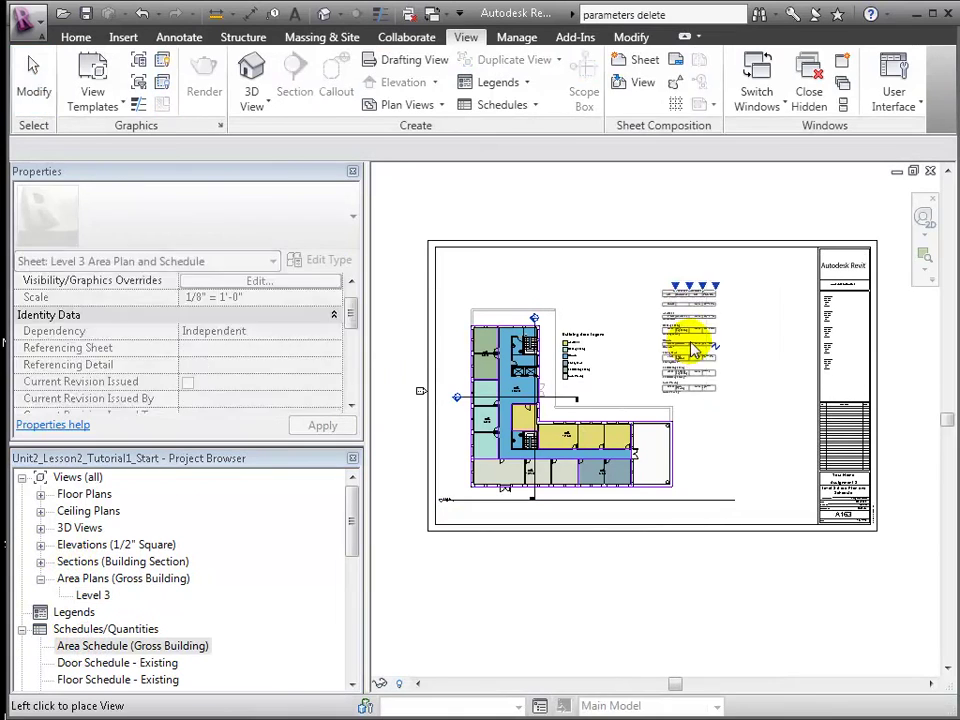
left_click(714, 343)
scroll(729, 315, "up", 6)
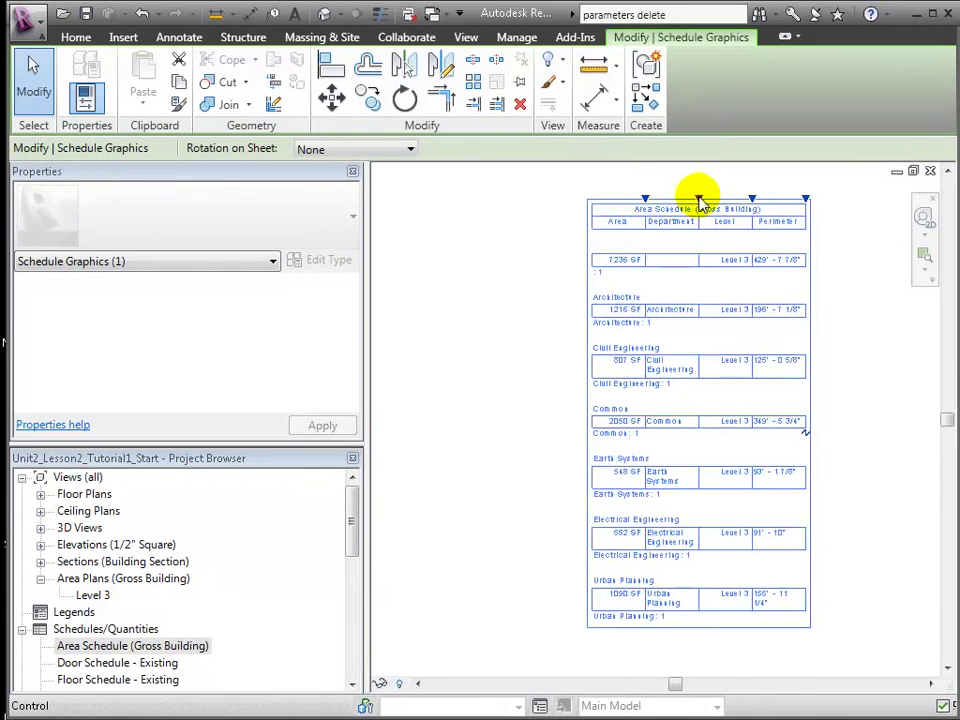
left_click_drag(698, 197, 886, 198)
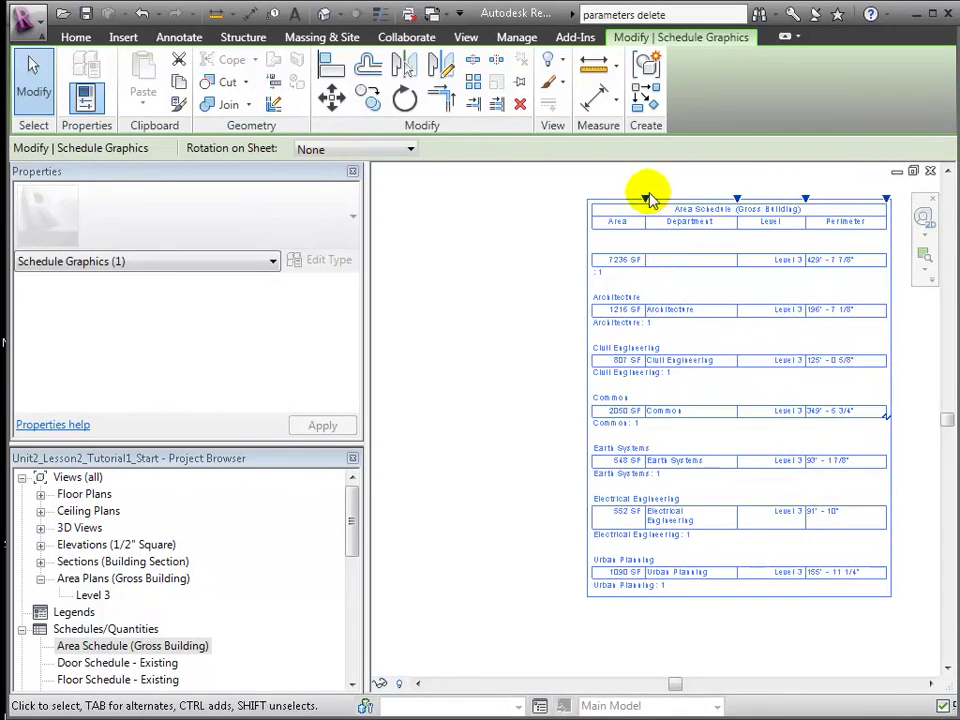
mouse_move(645, 198)
left_mouse_down()
mouse_move(677, 199)
mouse_move(662, 195)
left_mouse_up()
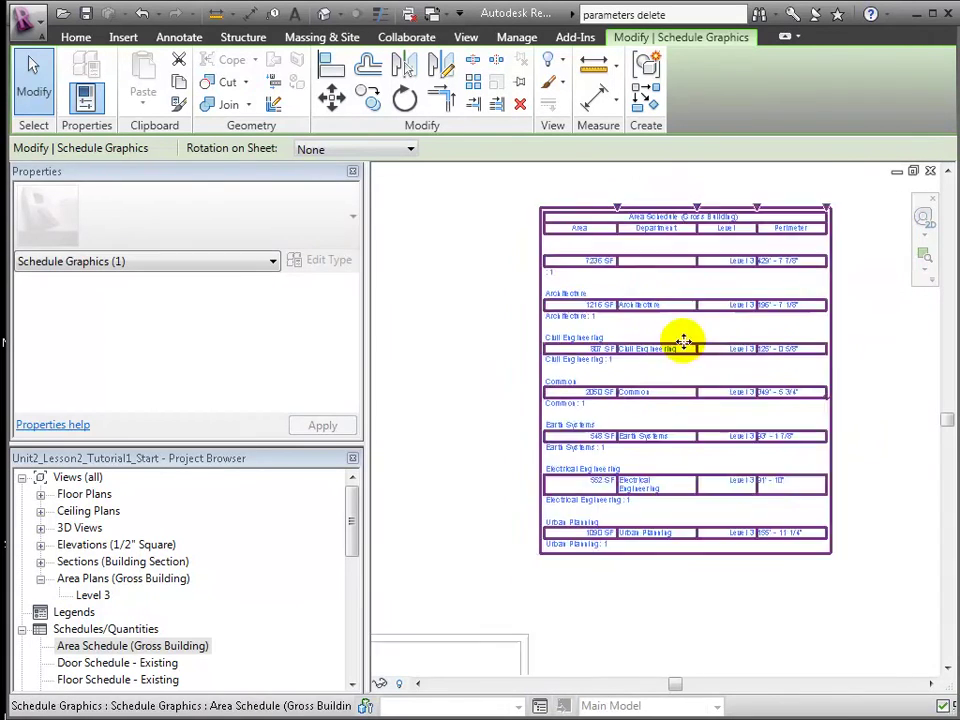
Reopen the Area Schedule (Gross Building) view from the Project Browser.
scroll(690, 360, "down", 2)
scroll(716, 393, "down", 2)
scroll(716, 393, "down", 2)
scroll(714, 392, "down", 1)
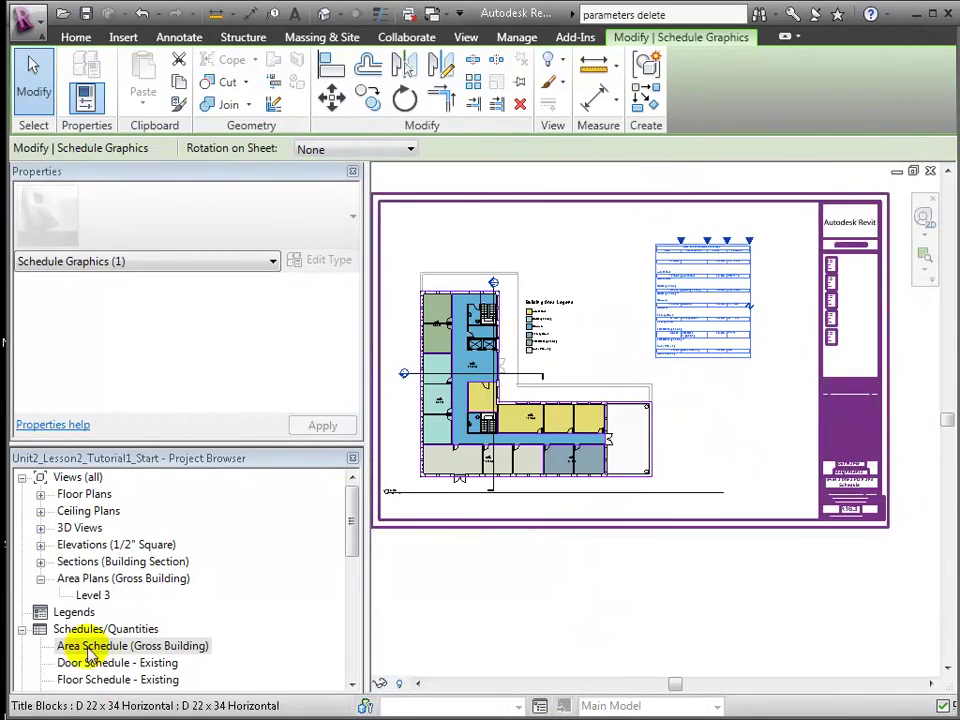
double_click(86, 643)
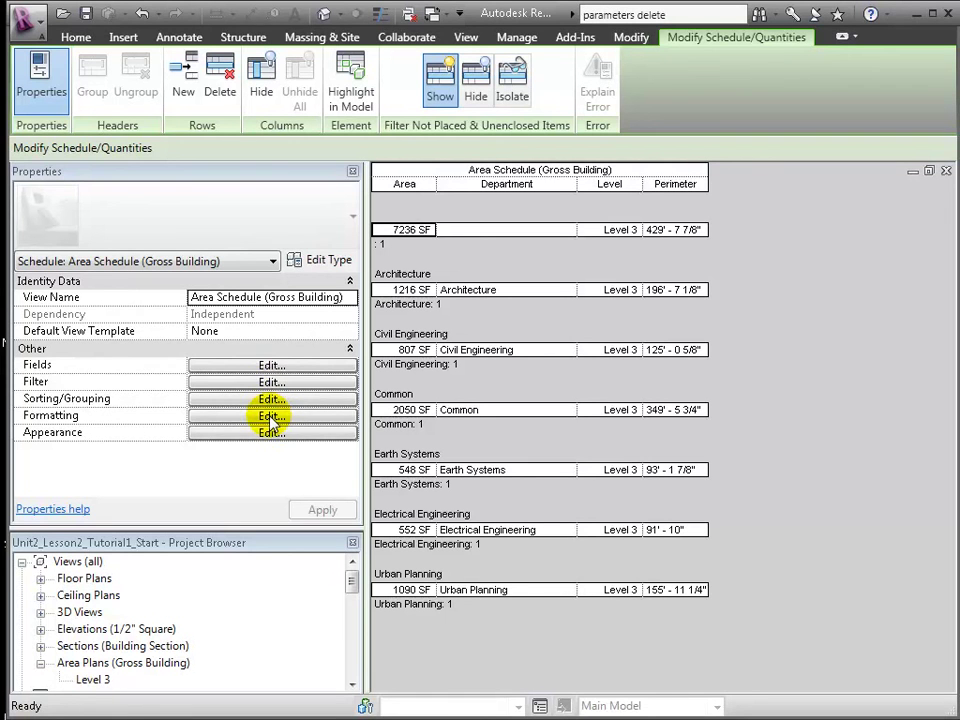
Turn on Calculate totals for the Area field to subtotal each department group.
left_click(270, 418)
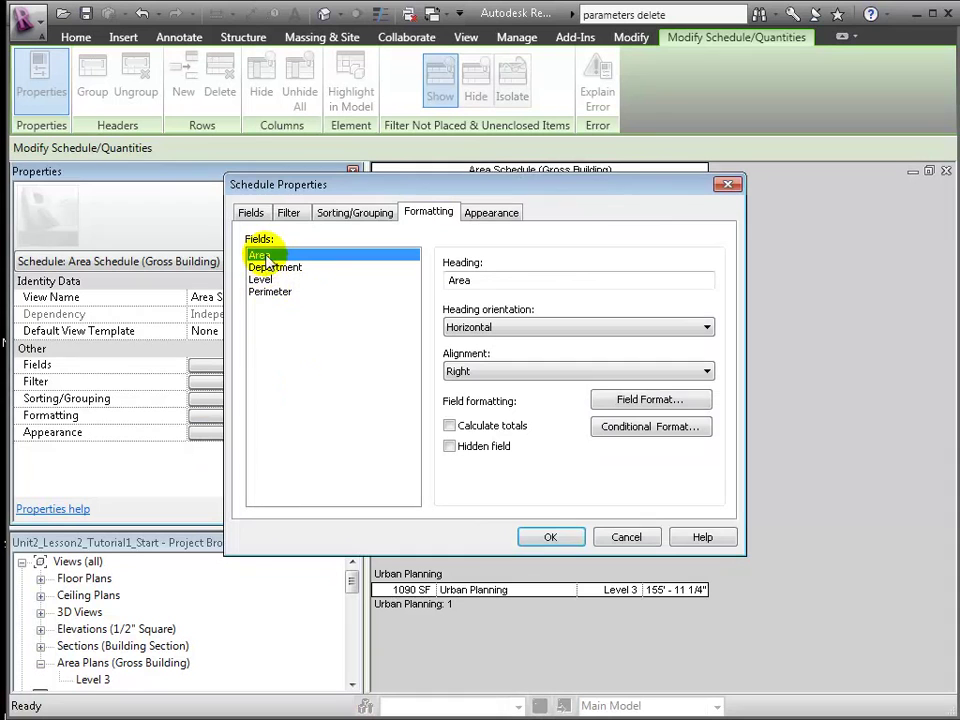
left_click(545, 541)
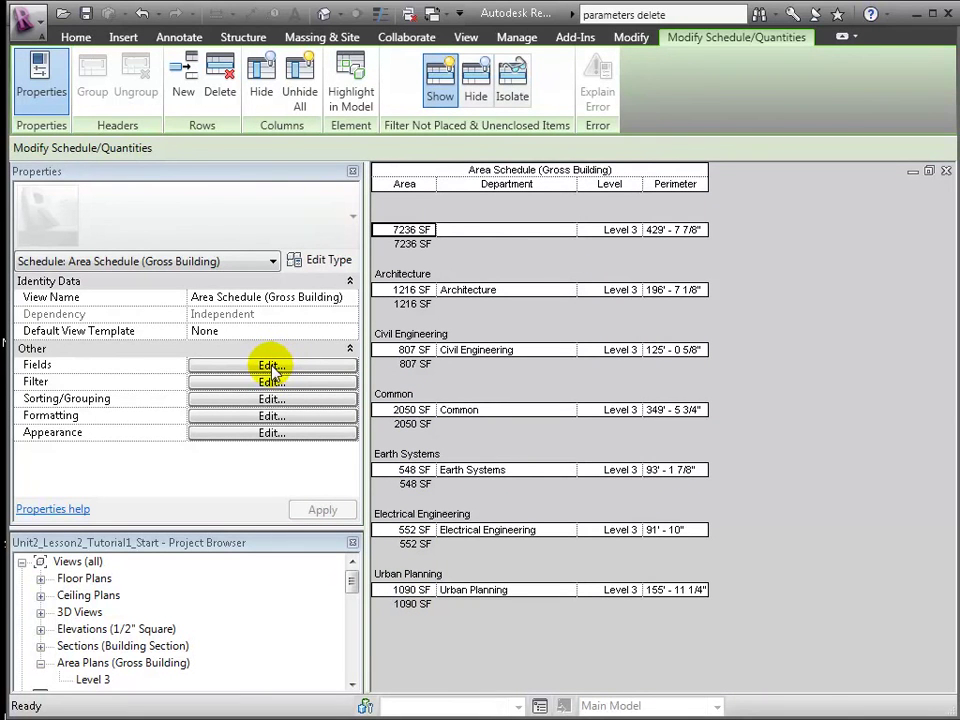
Add a 13,499 SF grand total, then delete the department-less 7236 SF area row.
left_click(271, 396)
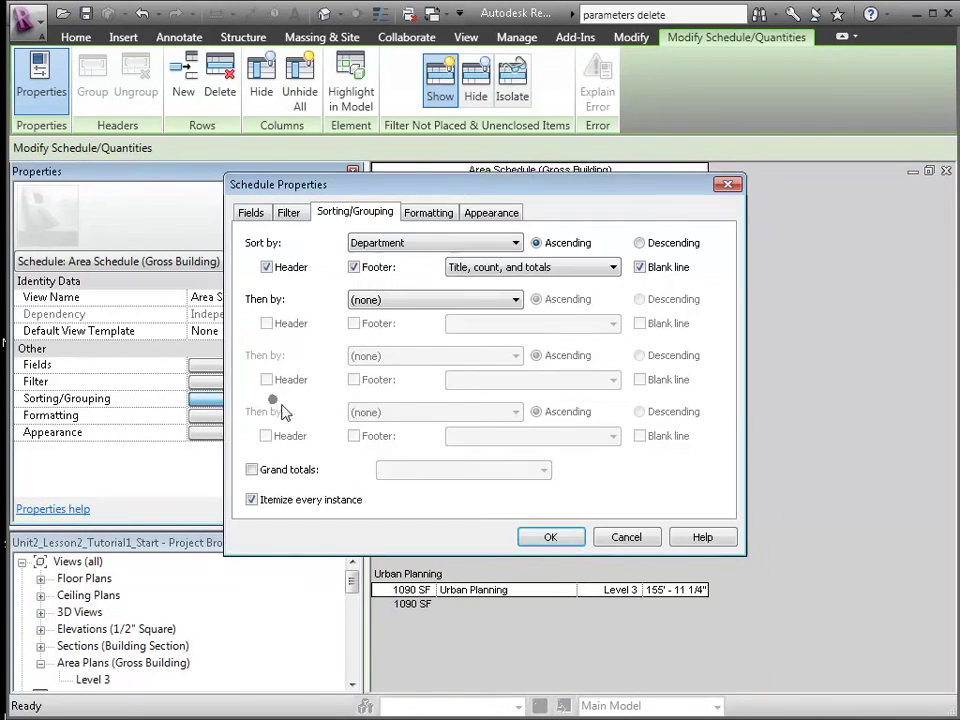
left_click(252, 470)
left_click(563, 538)
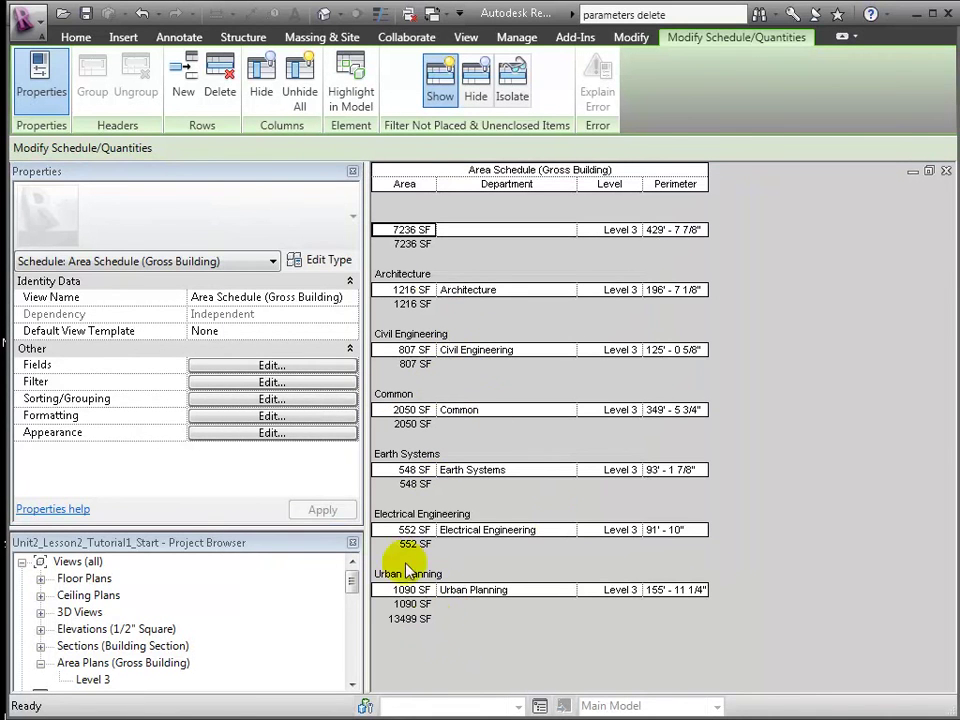
left_click(400, 237)
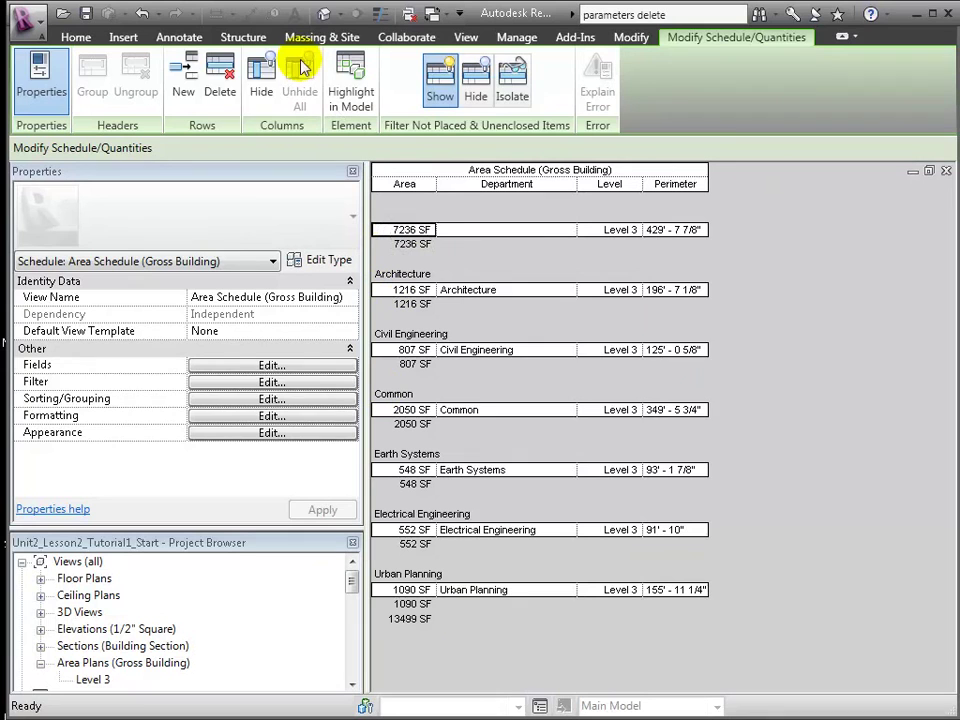
left_click(221, 76)
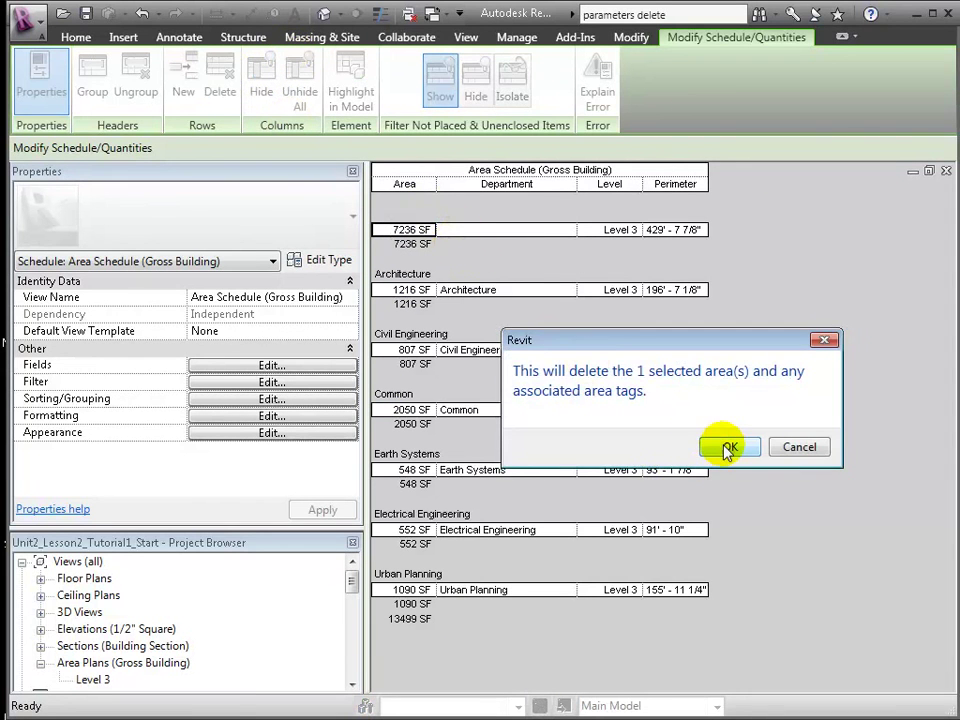